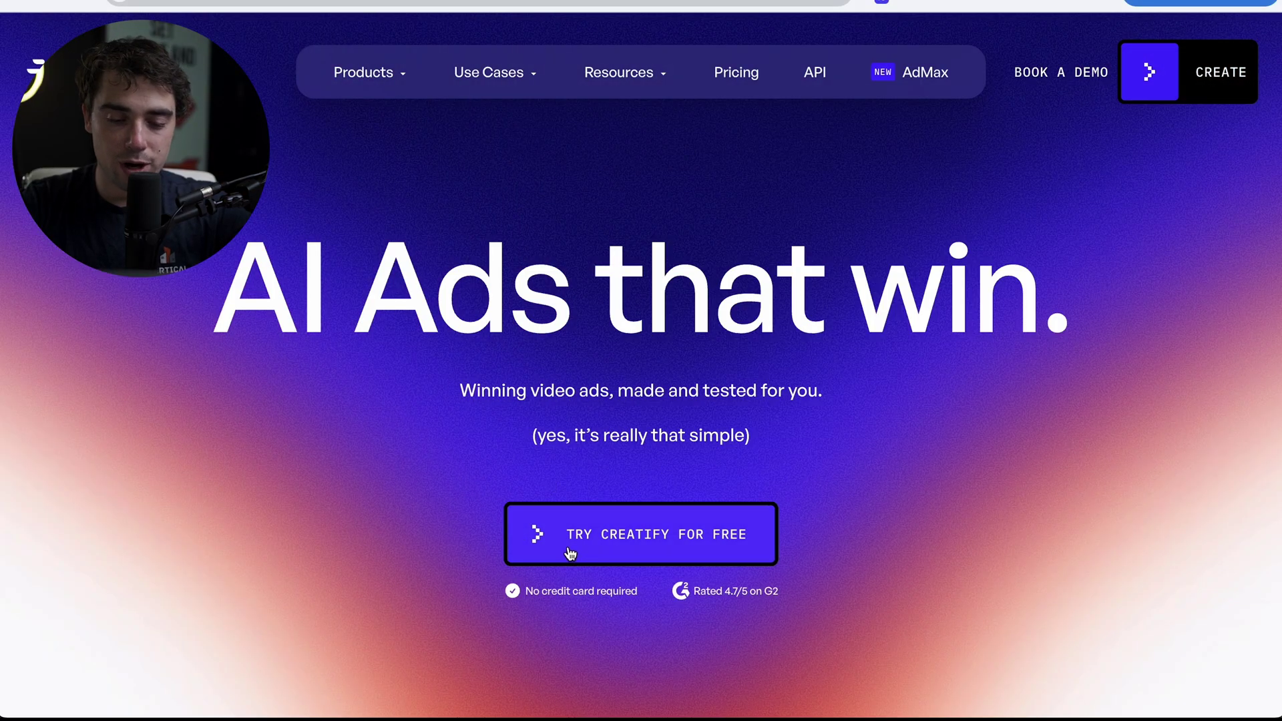
Start a free Creatify trial and bring up the Sahara Sailor 32oz bottle listing on Amazon.
click(542, 561)
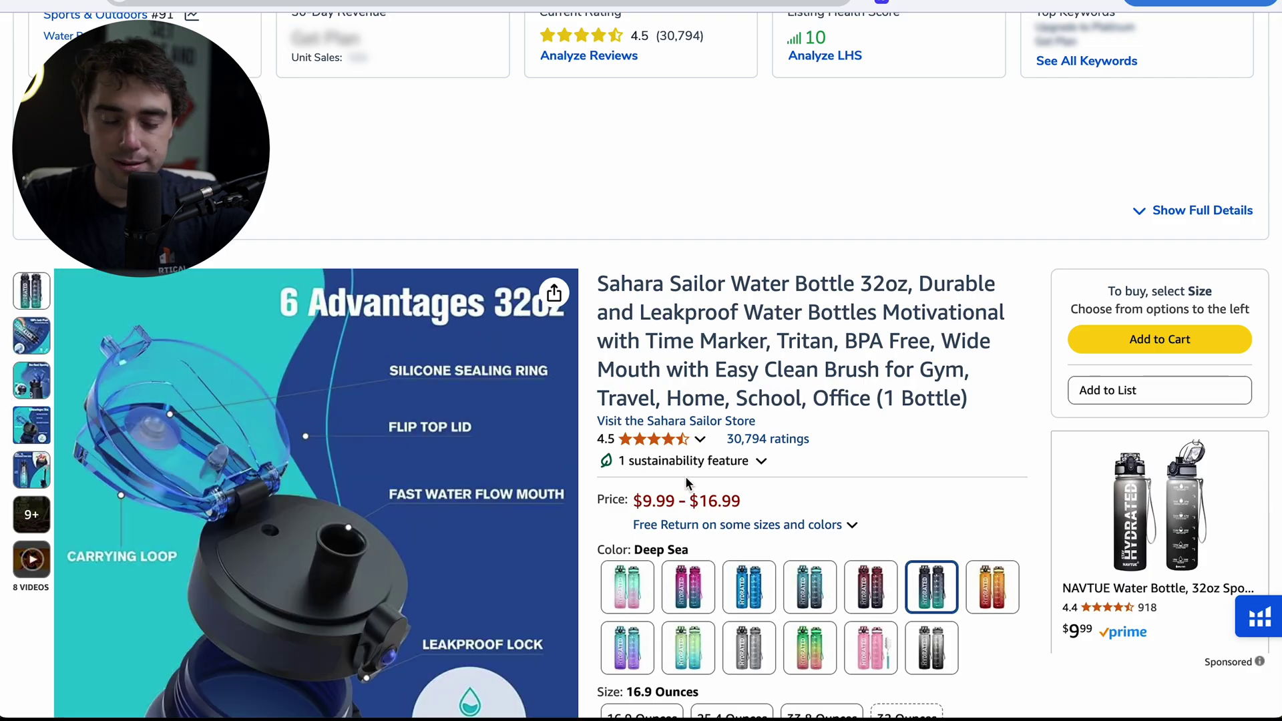
scroll(728, 507, down, 1)
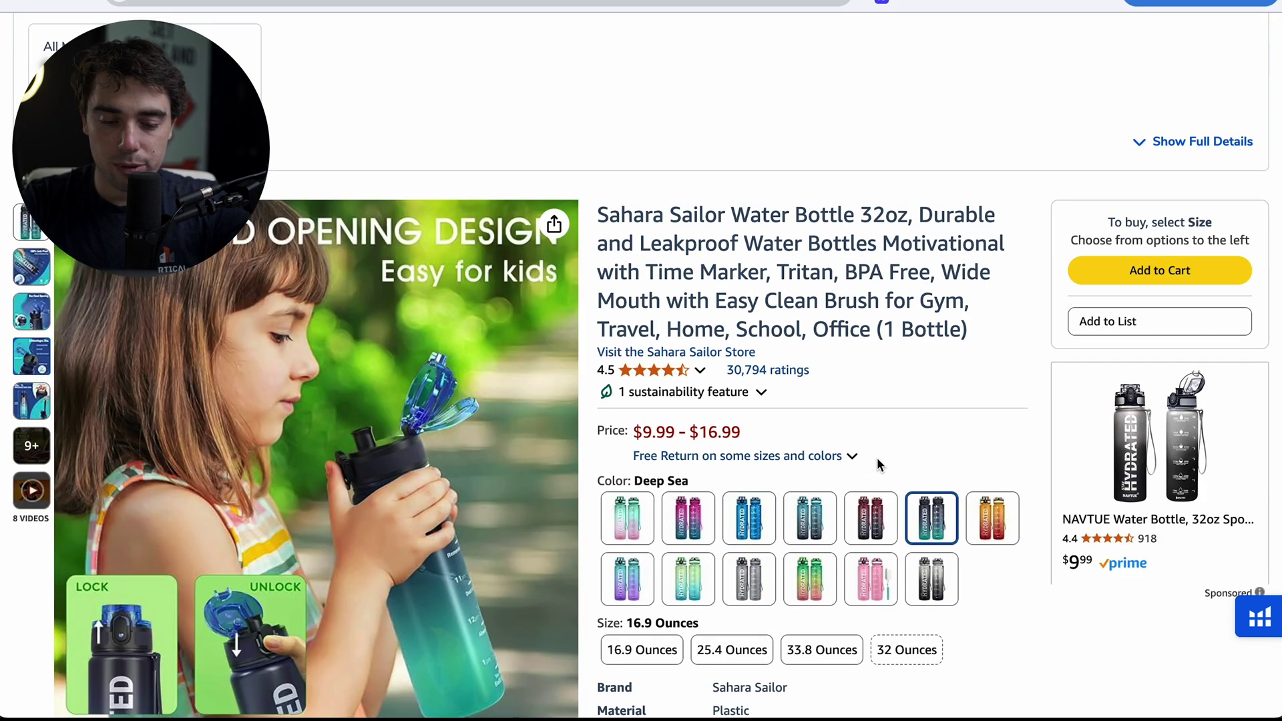
Copy the Sahara Sailor Amazon link into Creatify's product-link field and submit it for analysis.
click(280, 2)
key(ctrl+Tab)
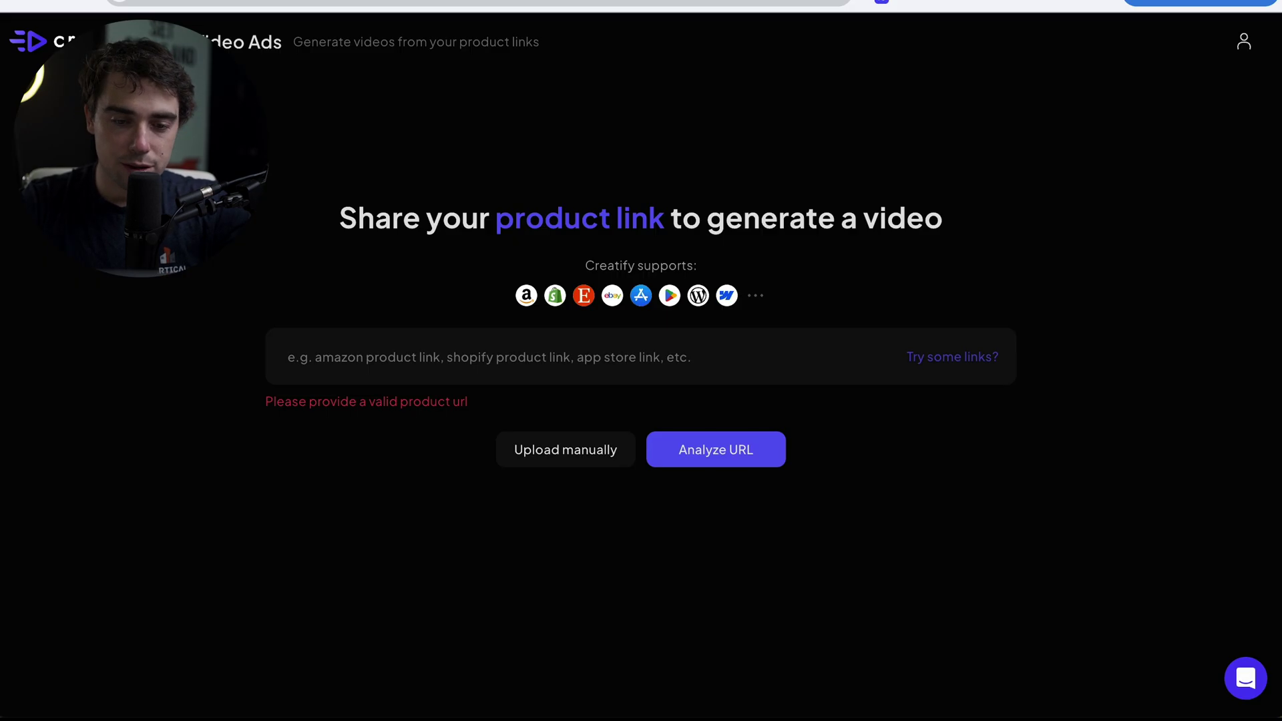
click(436, 339)
key(ctrl+v)
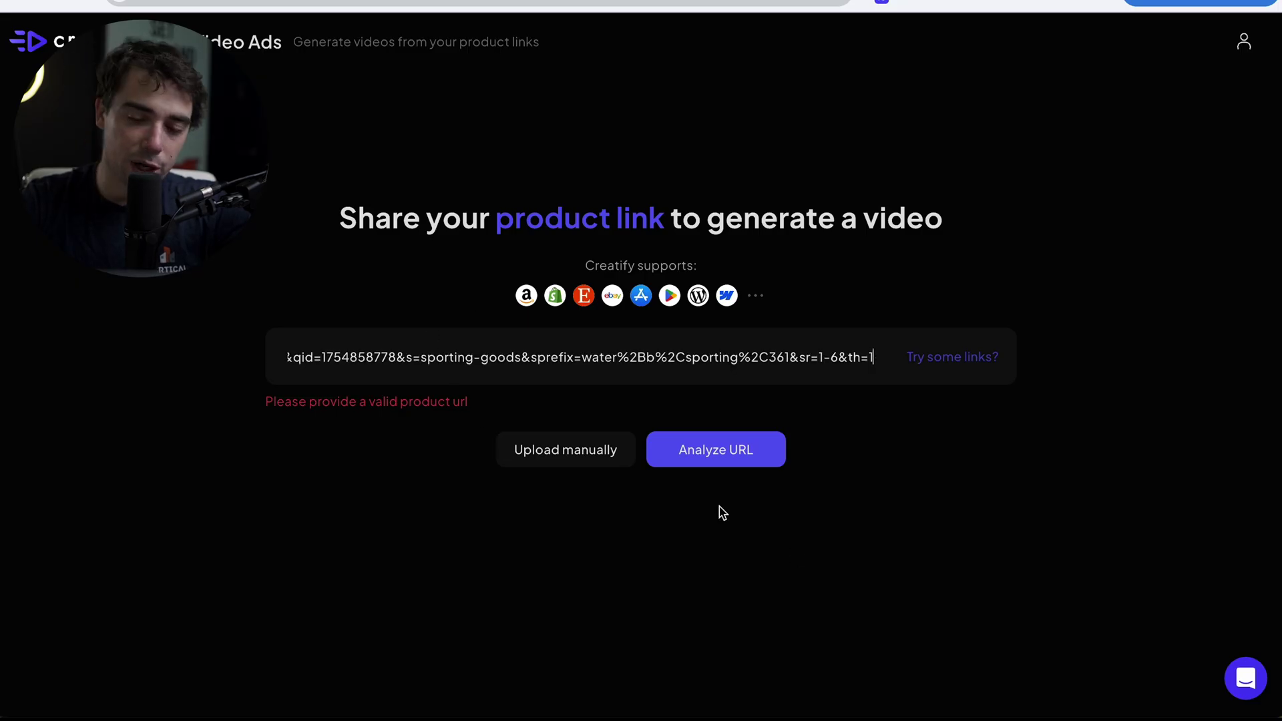
click(716, 458)
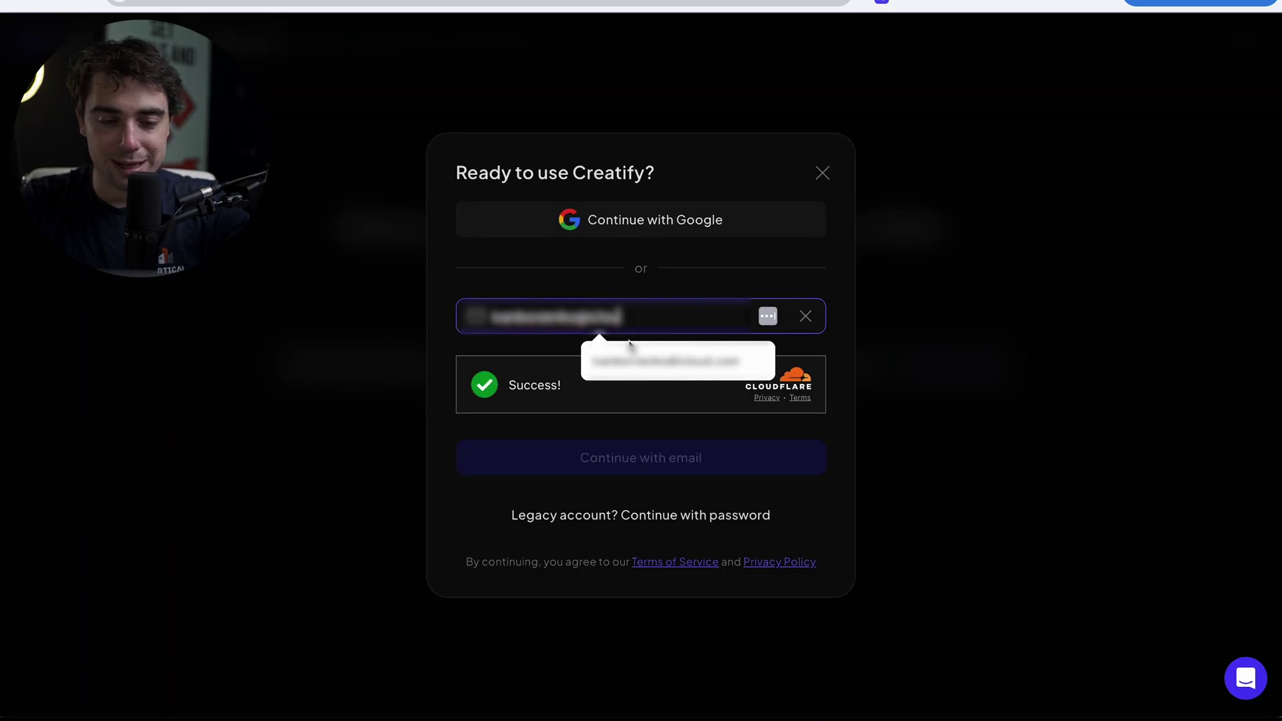
Sign in with the saved e-mail address and resubmit the product link for analysis.
click(631, 358)
click(620, 458)
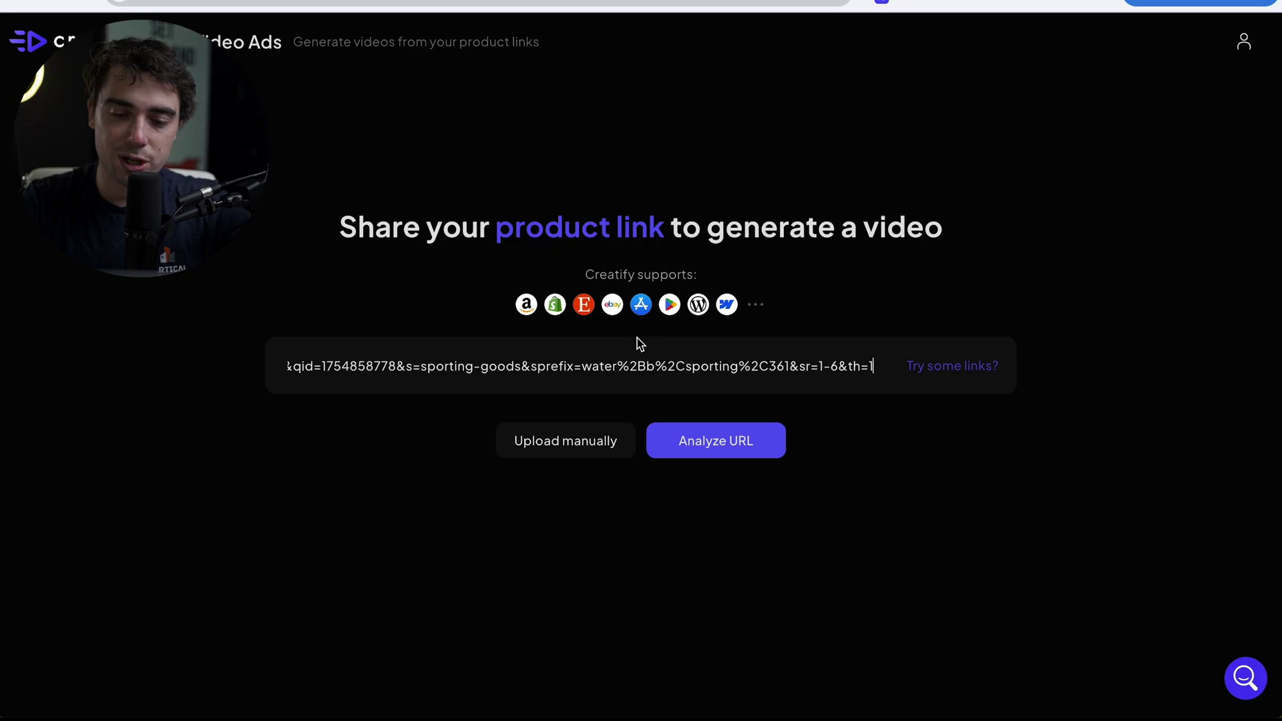
click(714, 443)
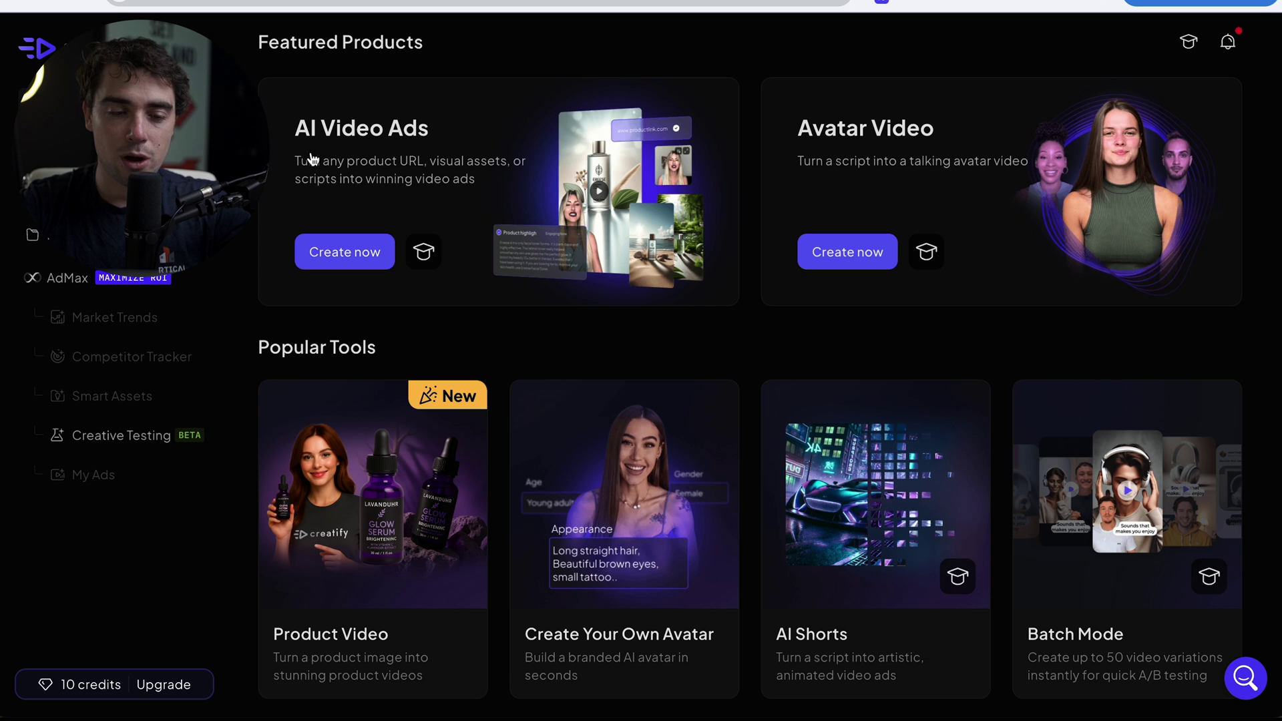
click(337, 251)
Paste the Sahara Sailor Amazon link into the new AI video ad and import its details.
click(382, 360)
key(ctrl+v)
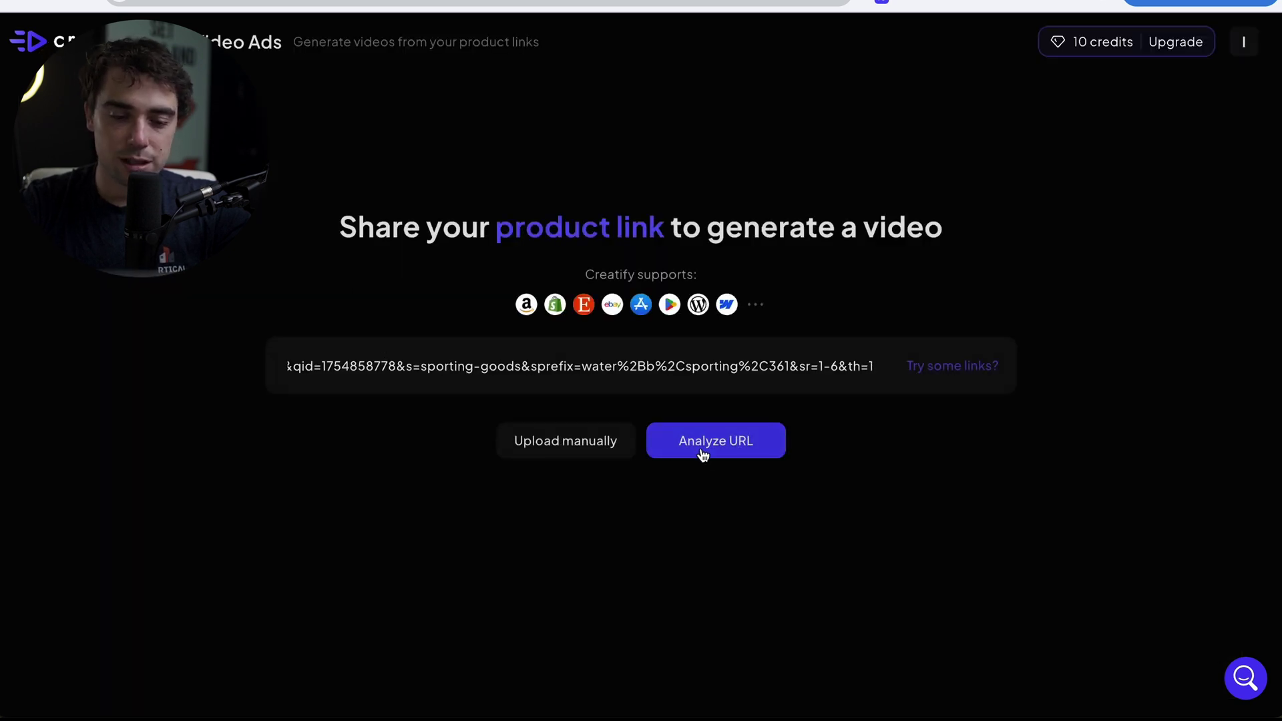
click(702, 454)
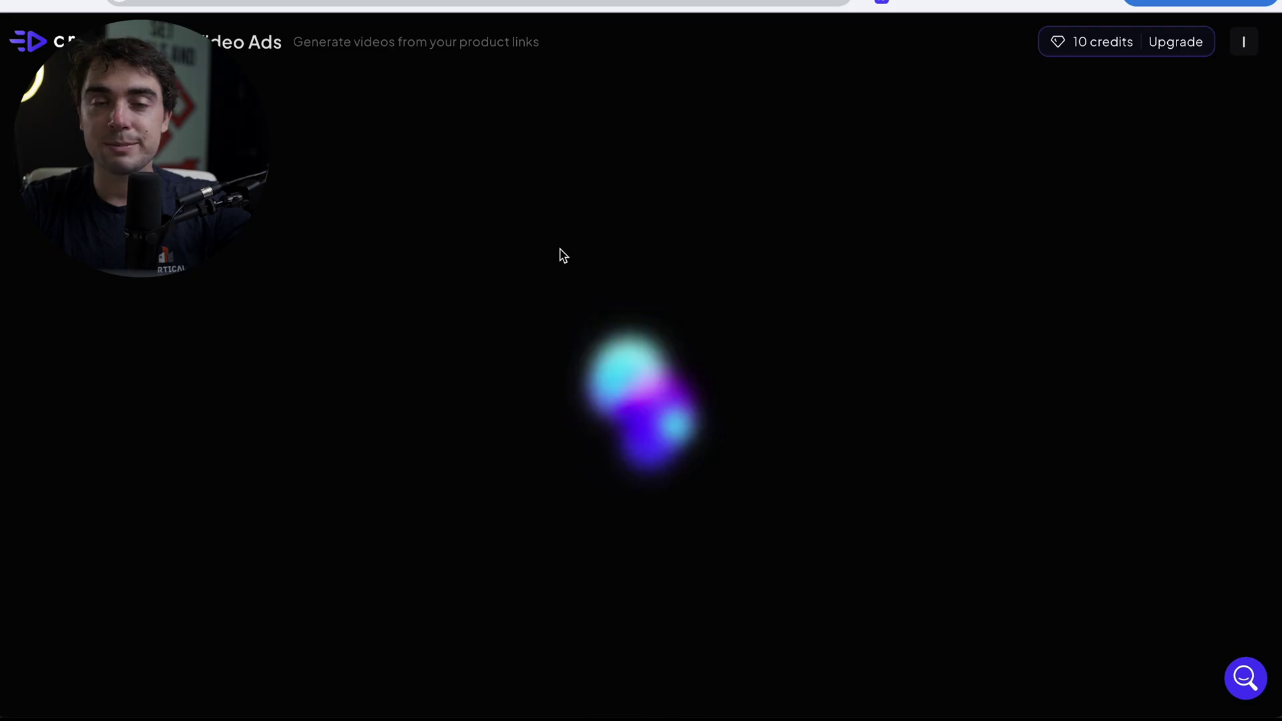
scroll(218, 429, down, 1)
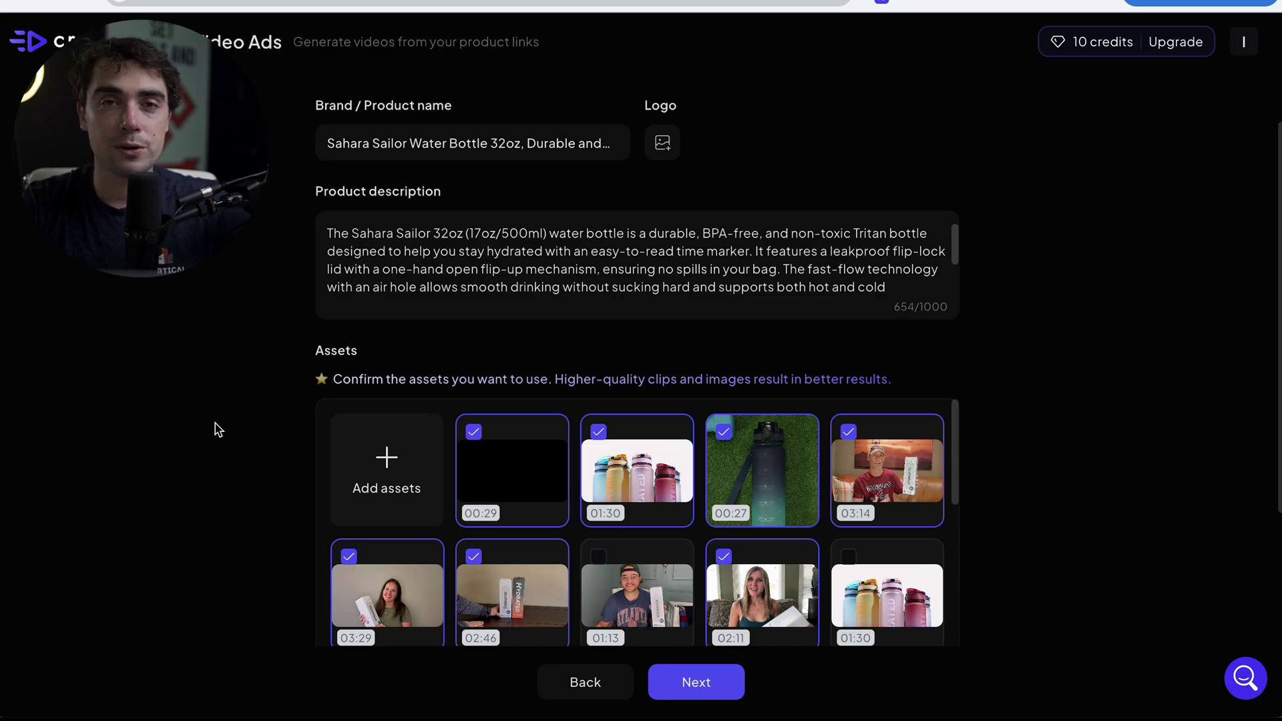
Review the imported Sahara Sailor clips and images, then accept the product details and assets.
scroll(401, 400, down, 1)
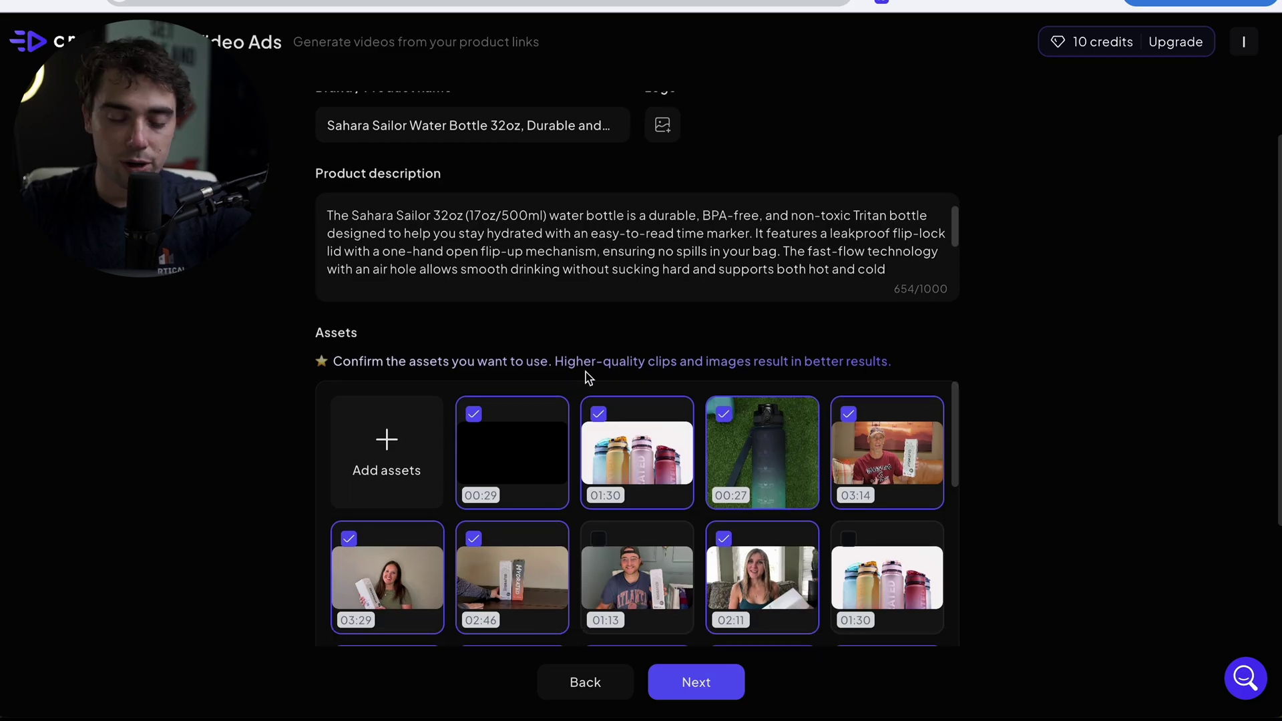
scroll(588, 378, down, 3)
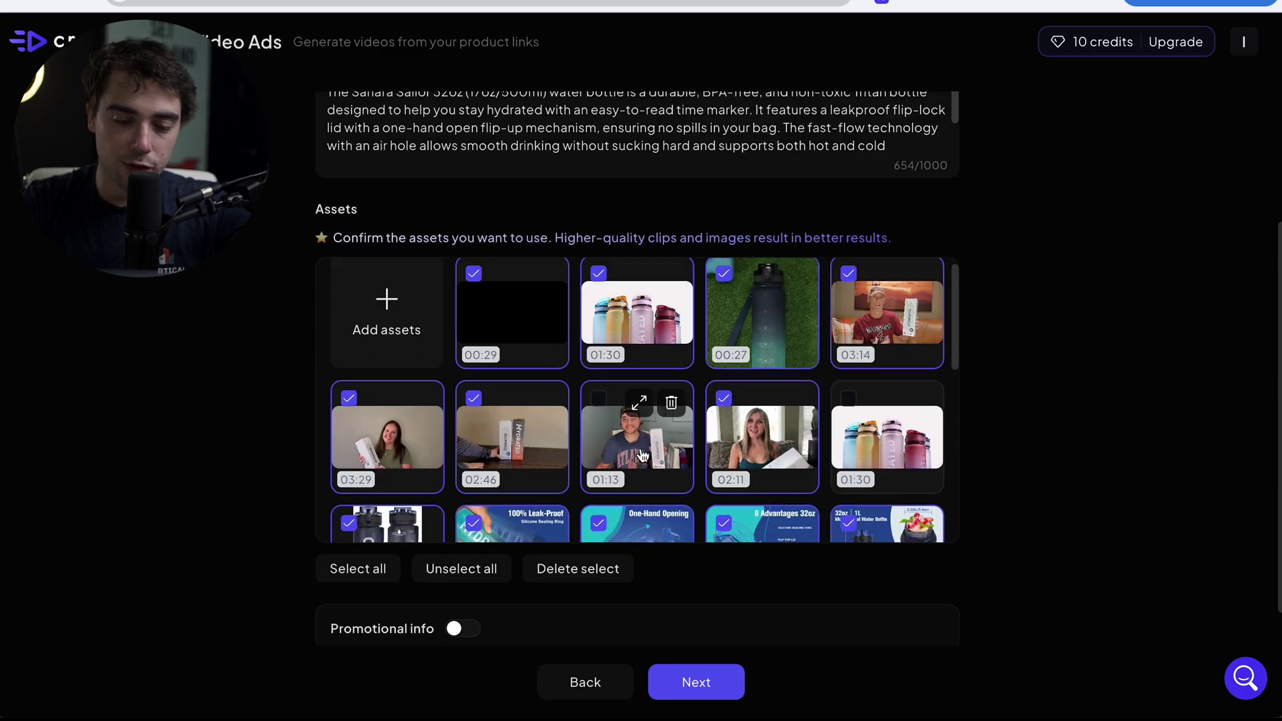
scroll(643, 456, down, 5)
scroll(607, 376, up, 1)
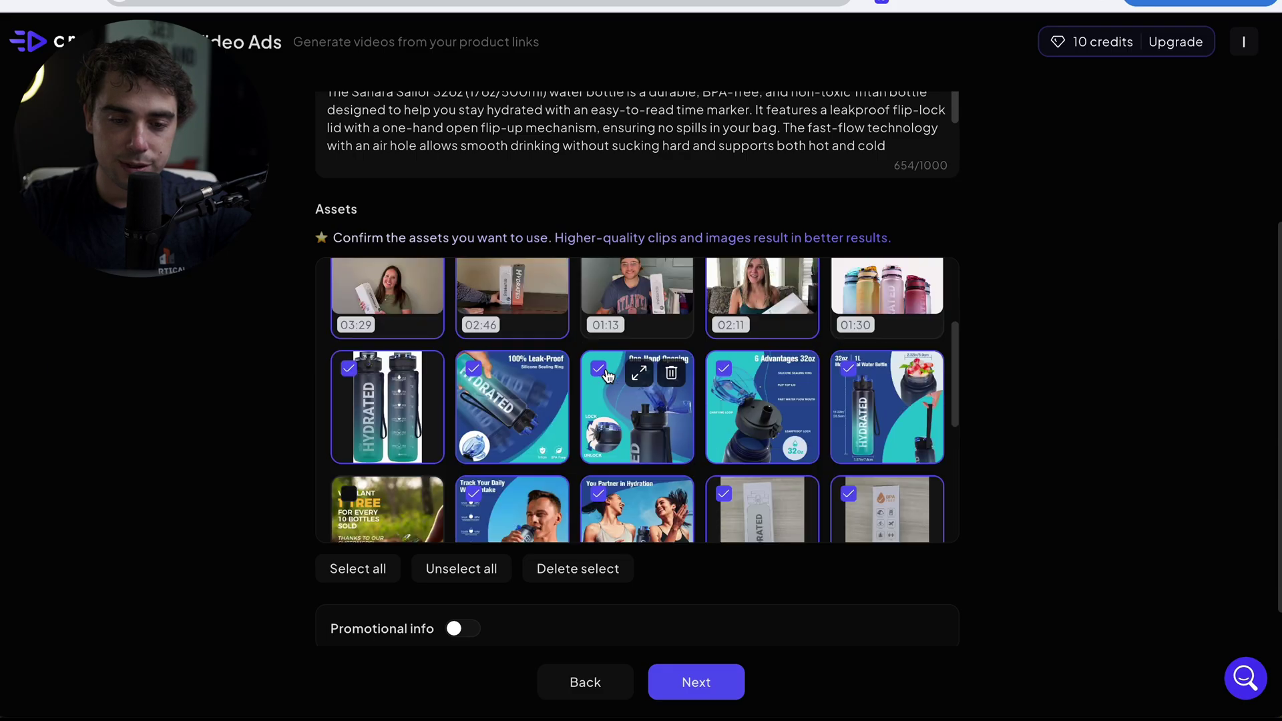
scroll(608, 361, up, 8)
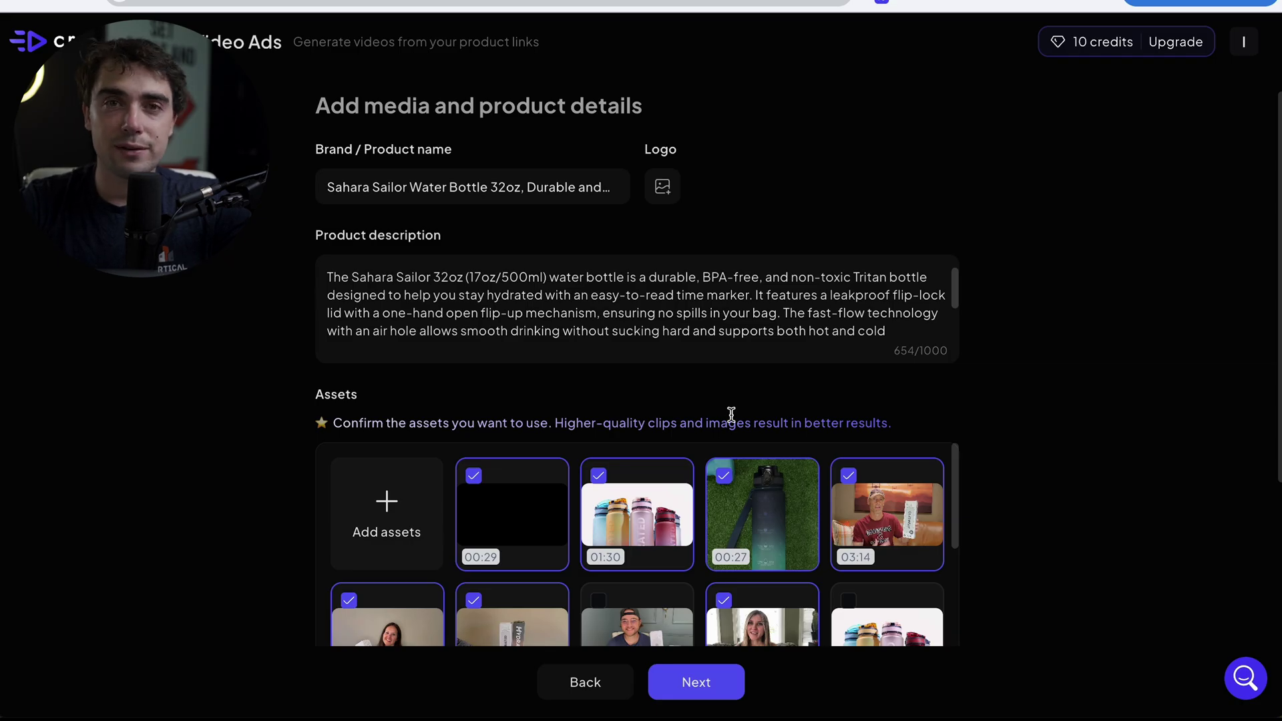
click(708, 676)
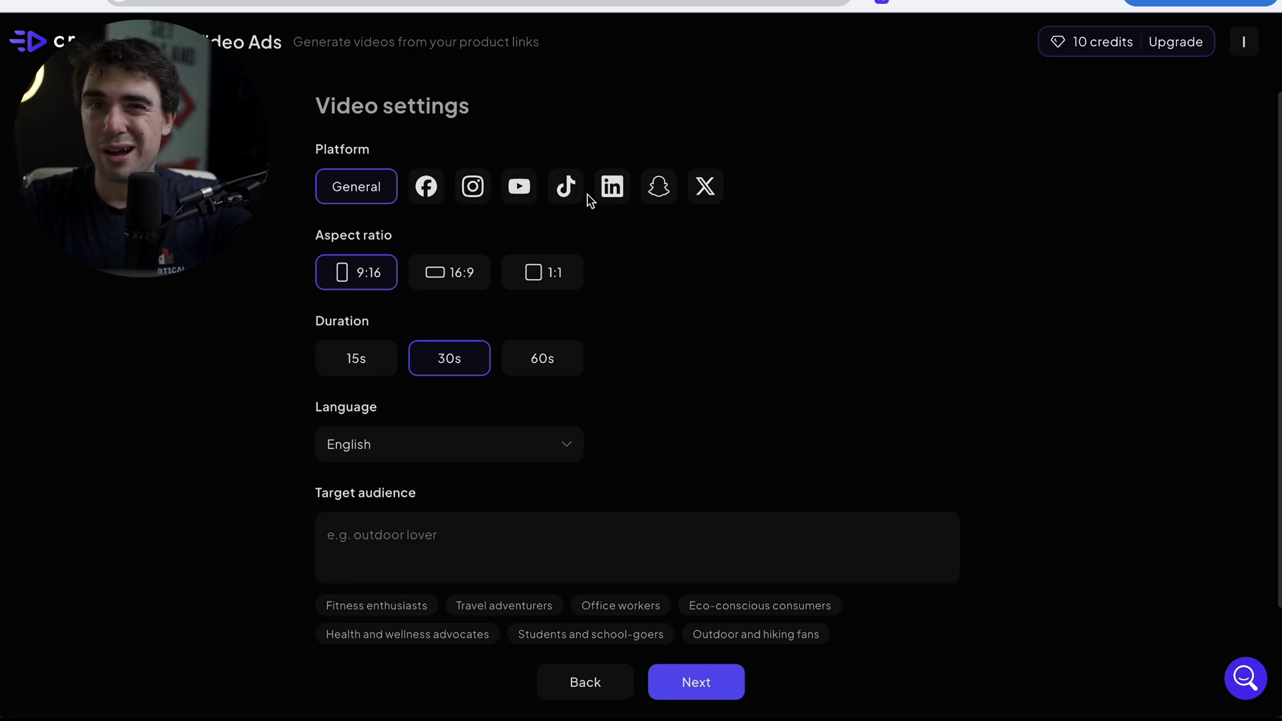
Target TikTok at 9:16 and 30s, with 'pickleball enthusiasts' as the audience.
click(565, 186)
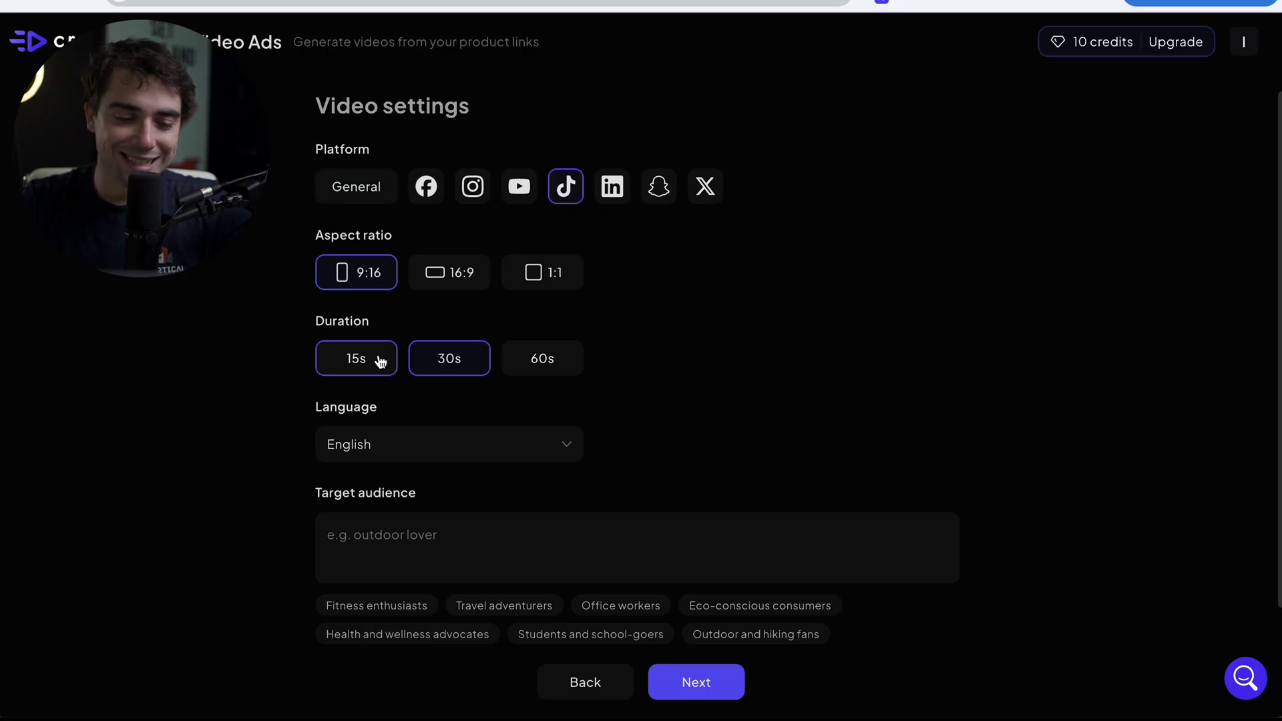
scroll(379, 360, down, 1)
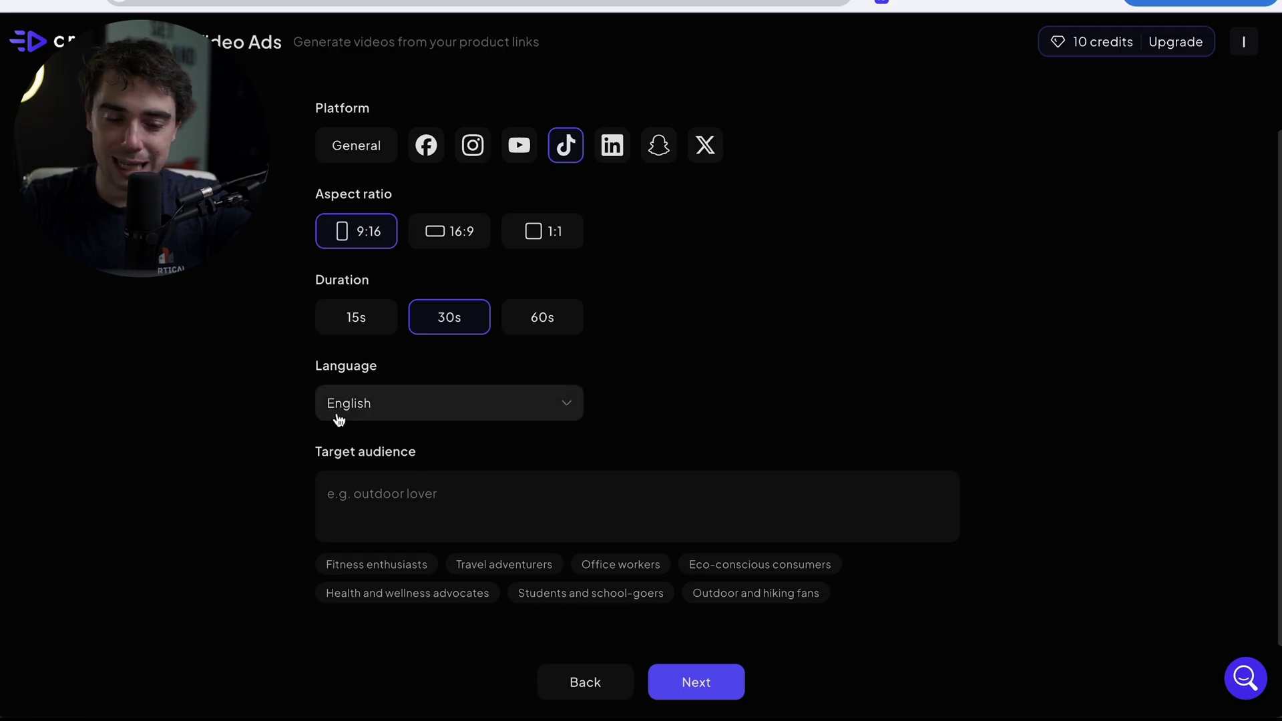
click(358, 505)
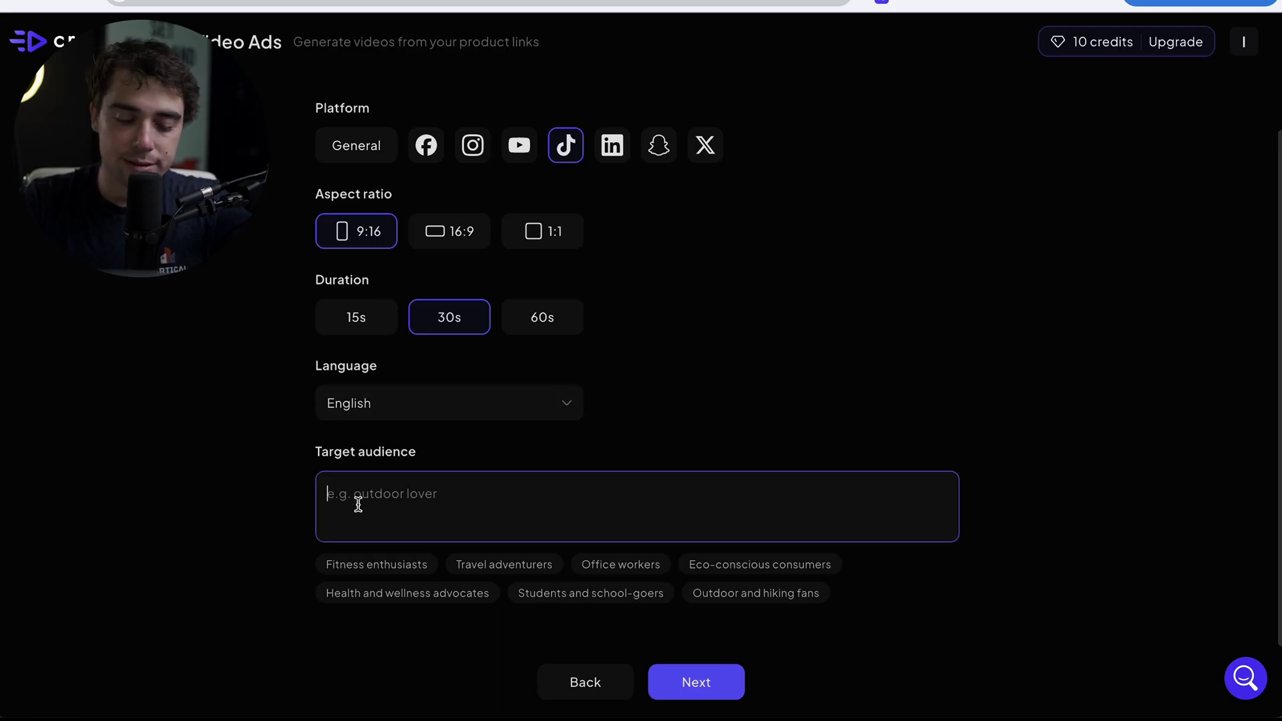
text(pickleball enthusiasts)
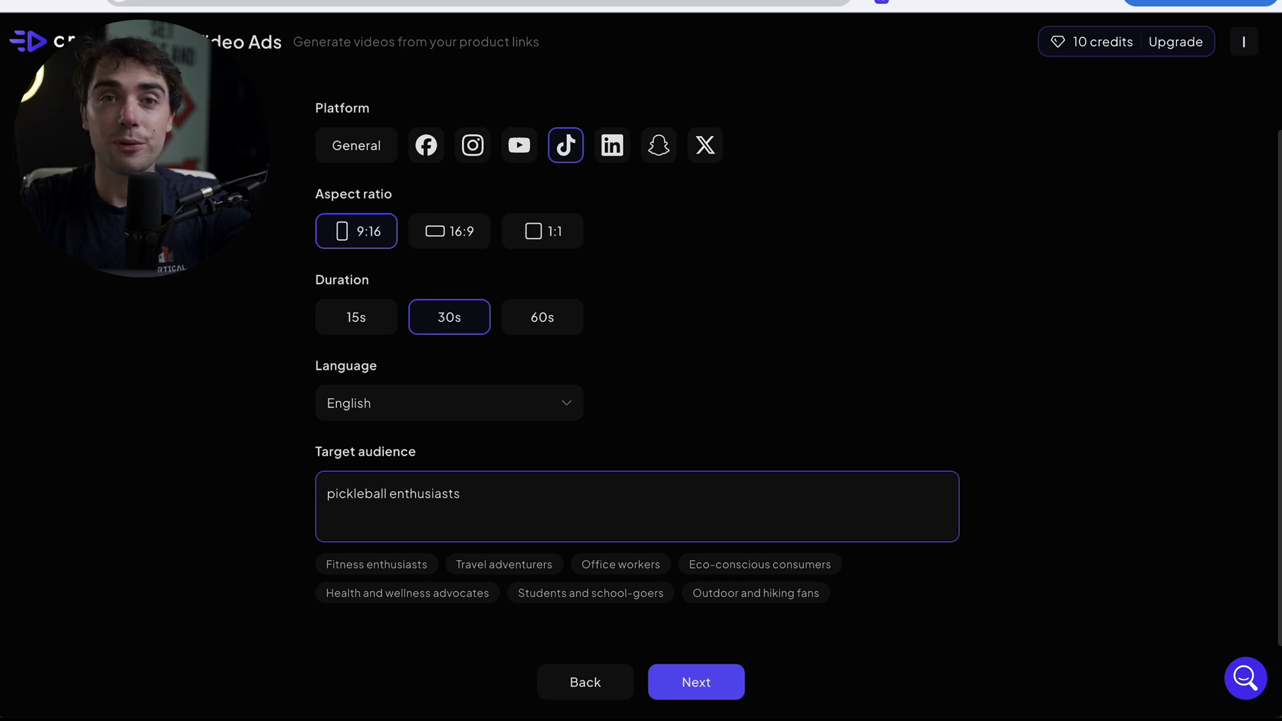
click(679, 694)
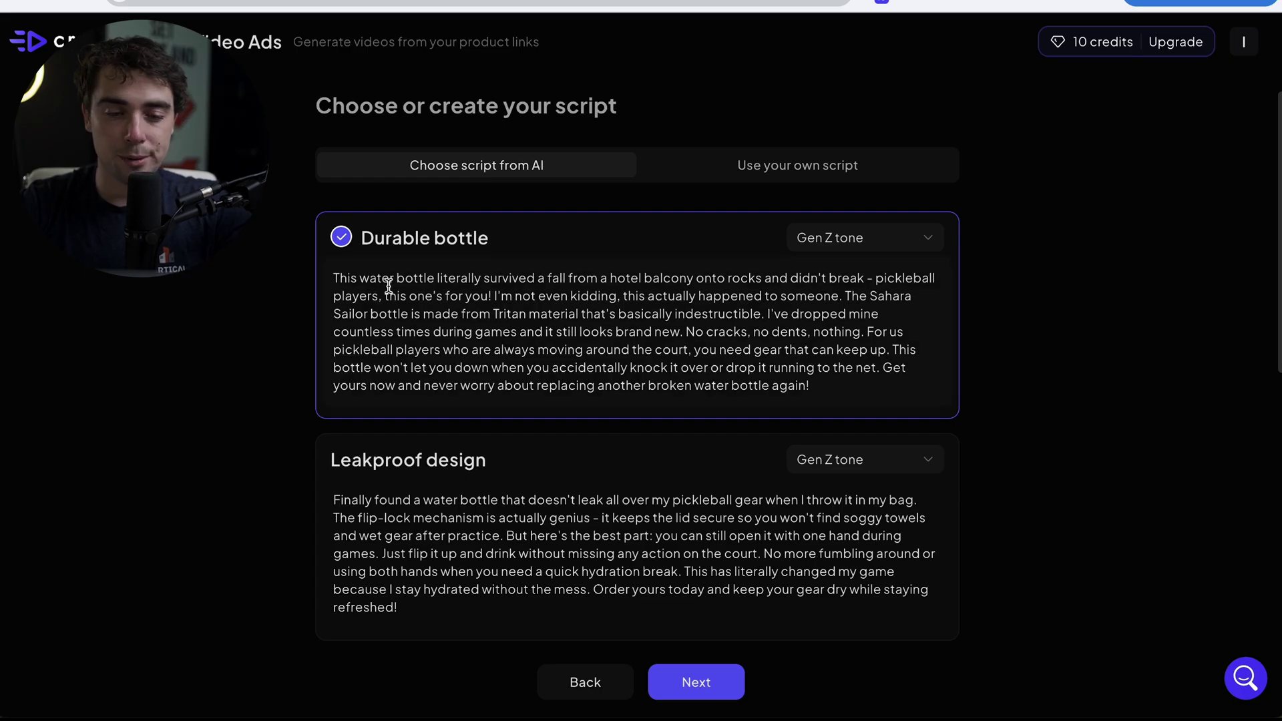
Scroll through the AI-written pickleball script cards, keeping Durable bottle selected.
scroll(427, 368, down, 2)
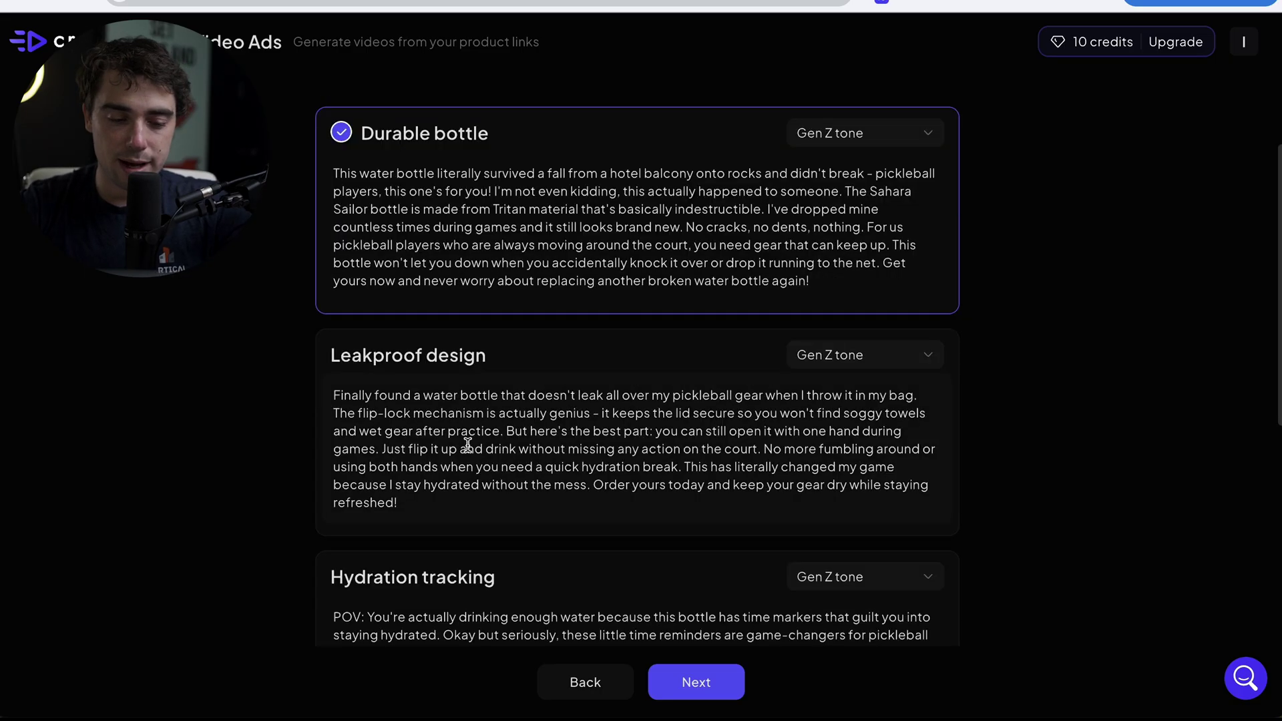
scroll(468, 445, down, 8)
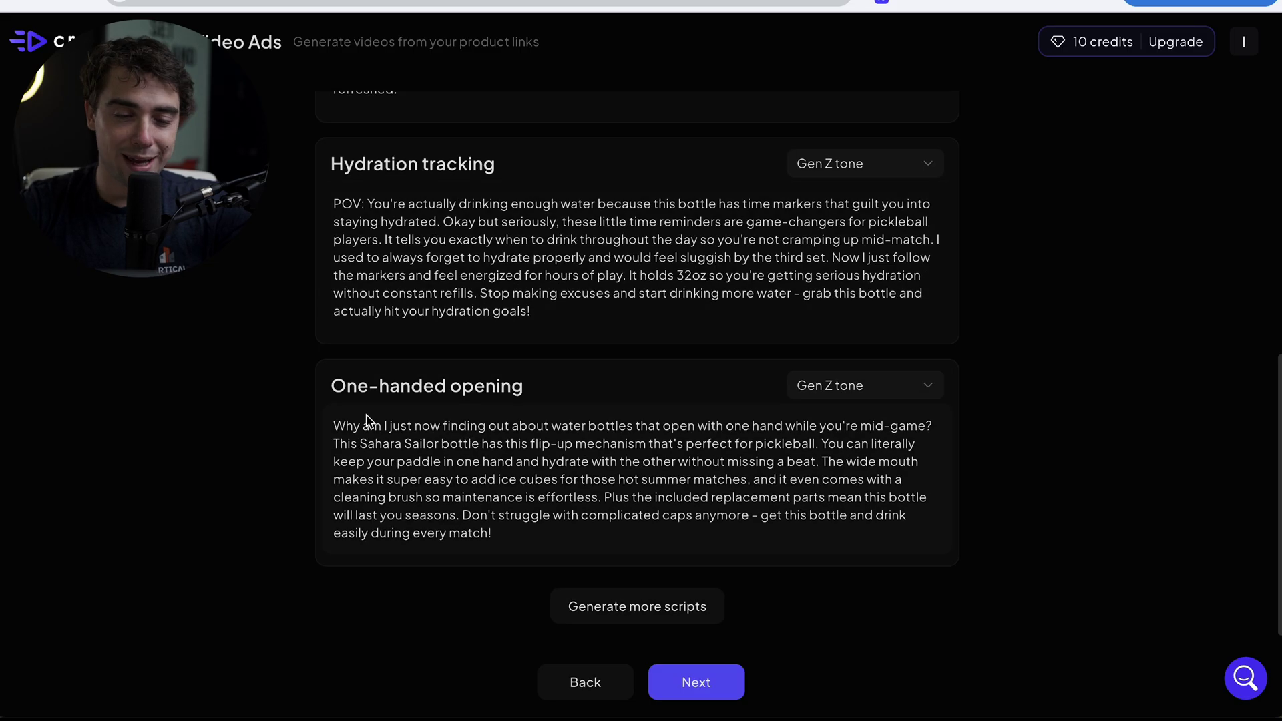
scroll(468, 434, down, 1)
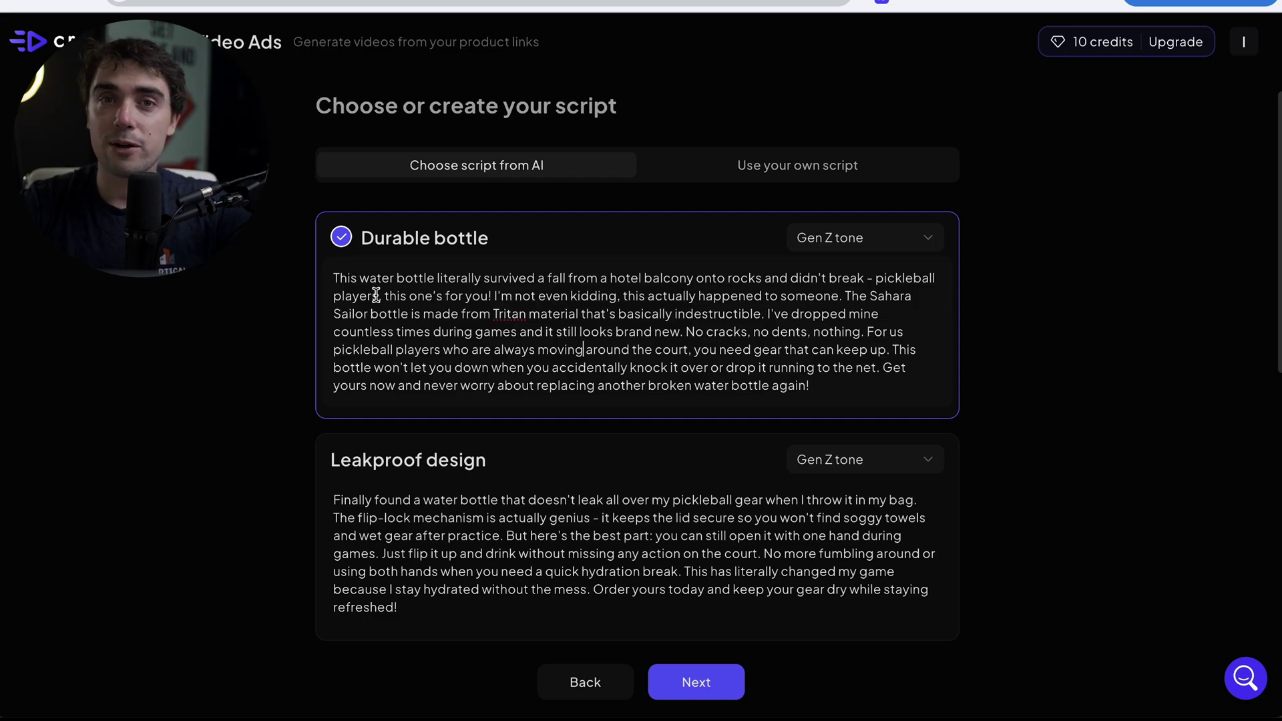
Choose the AI Durable bottle script and rewrite it in Super Casual tone.
click(743, 176)
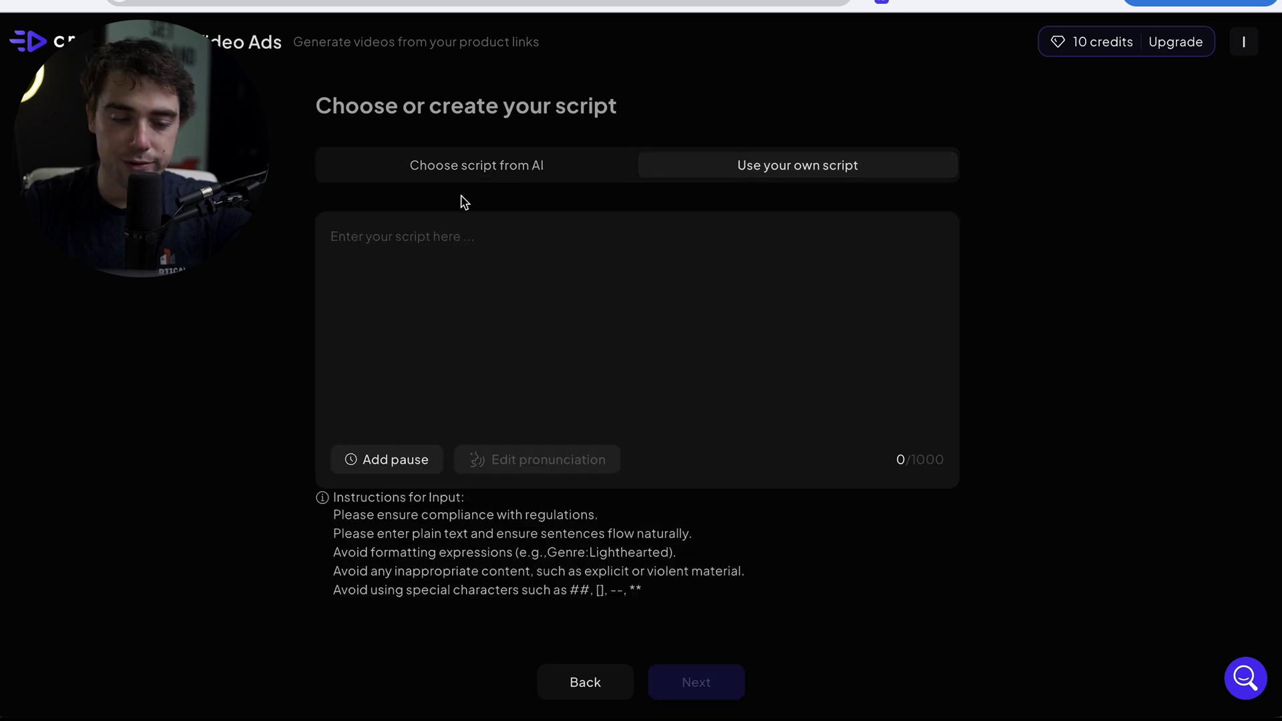
click(477, 171)
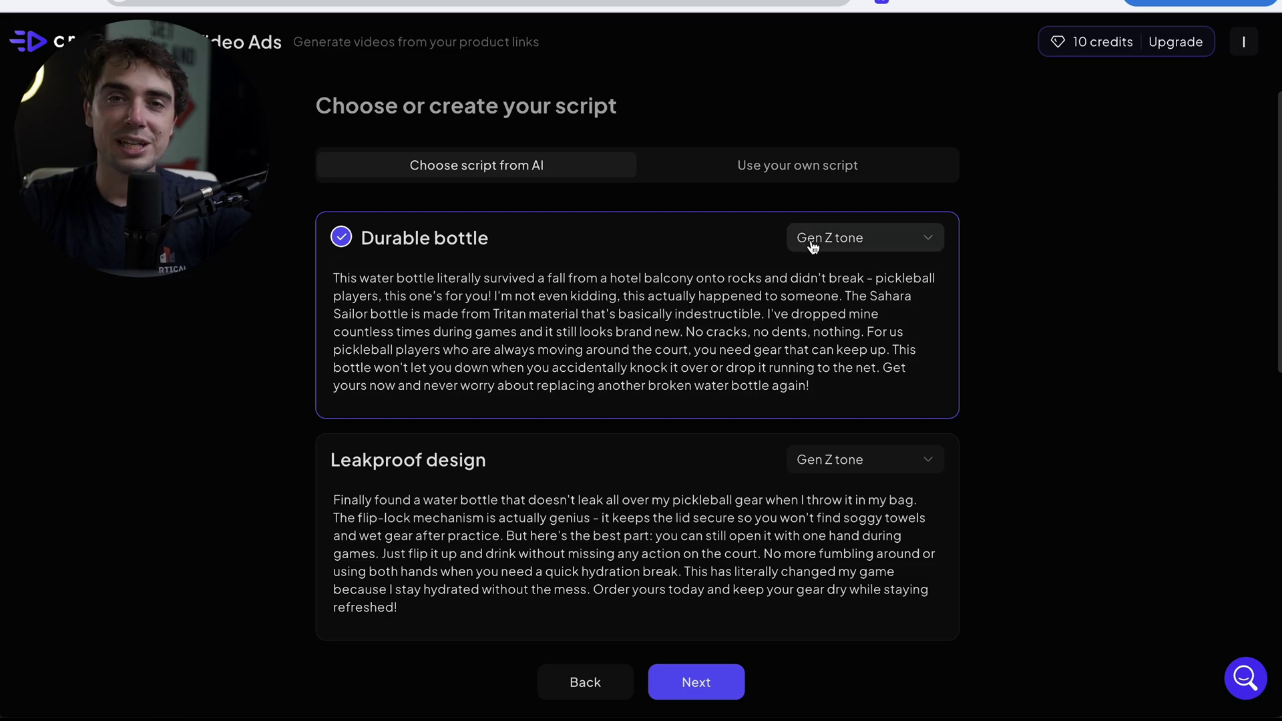
click(814, 247)
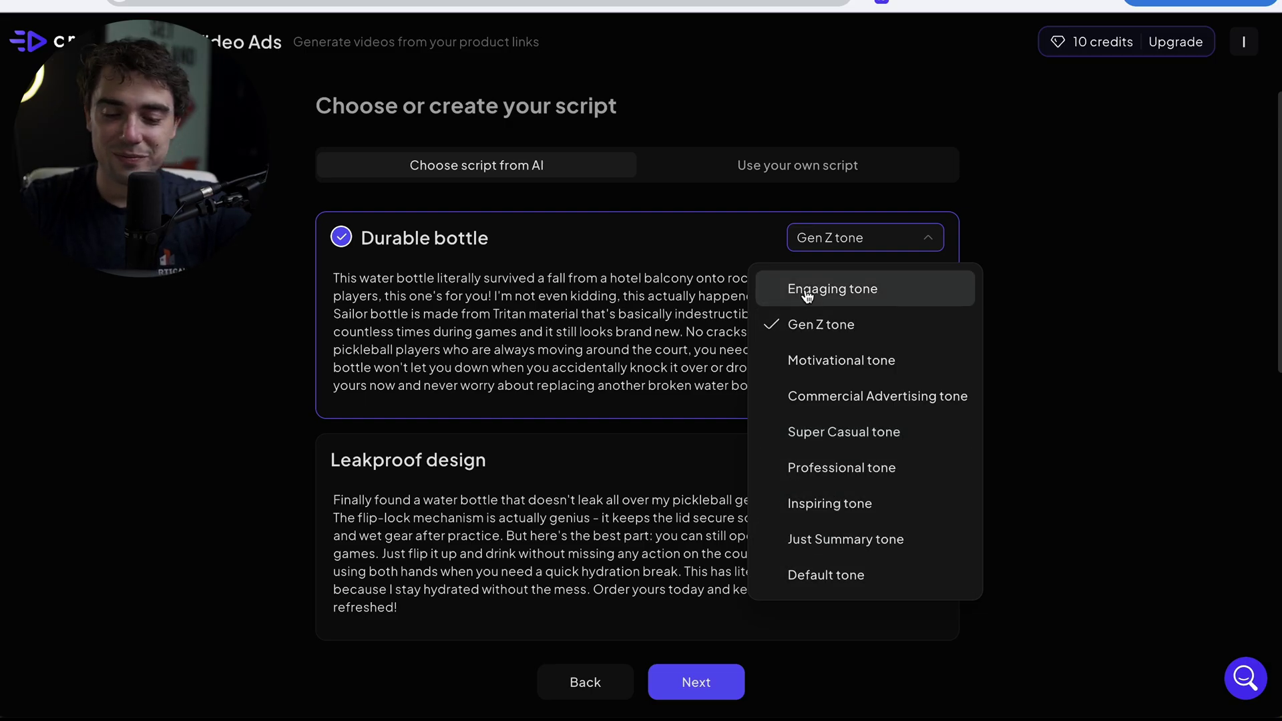
click(807, 434)
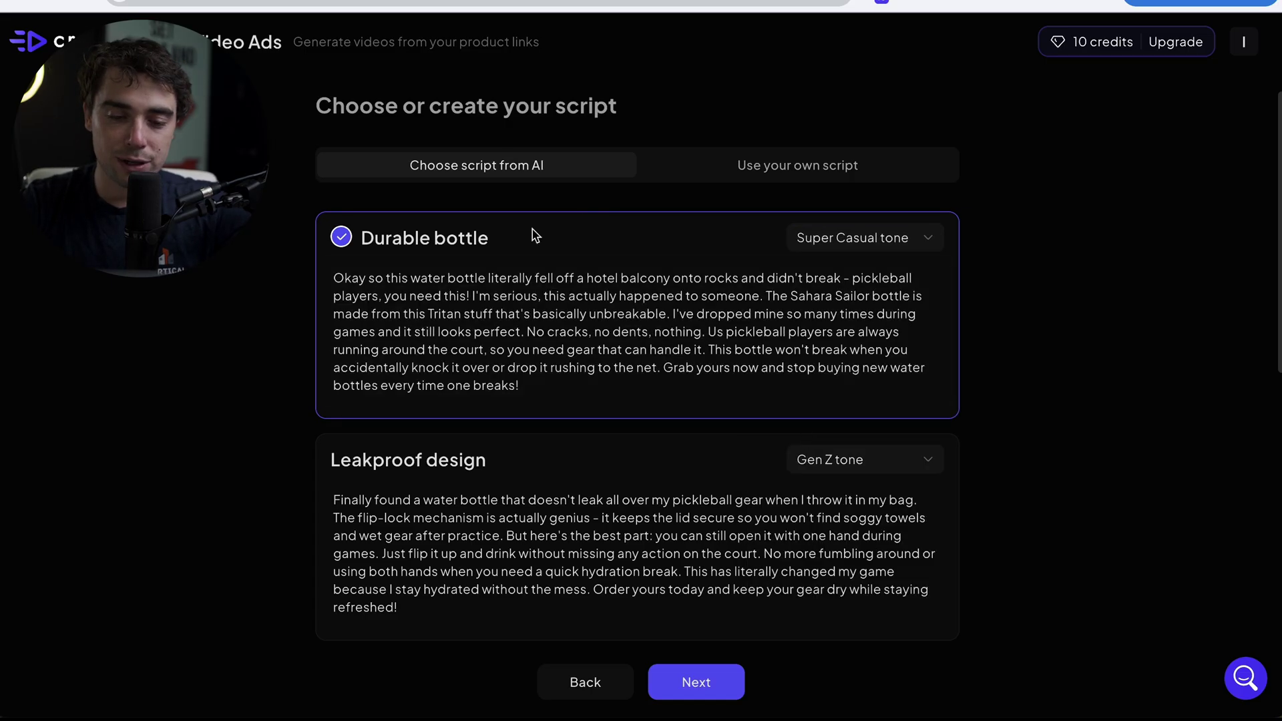
click(703, 696)
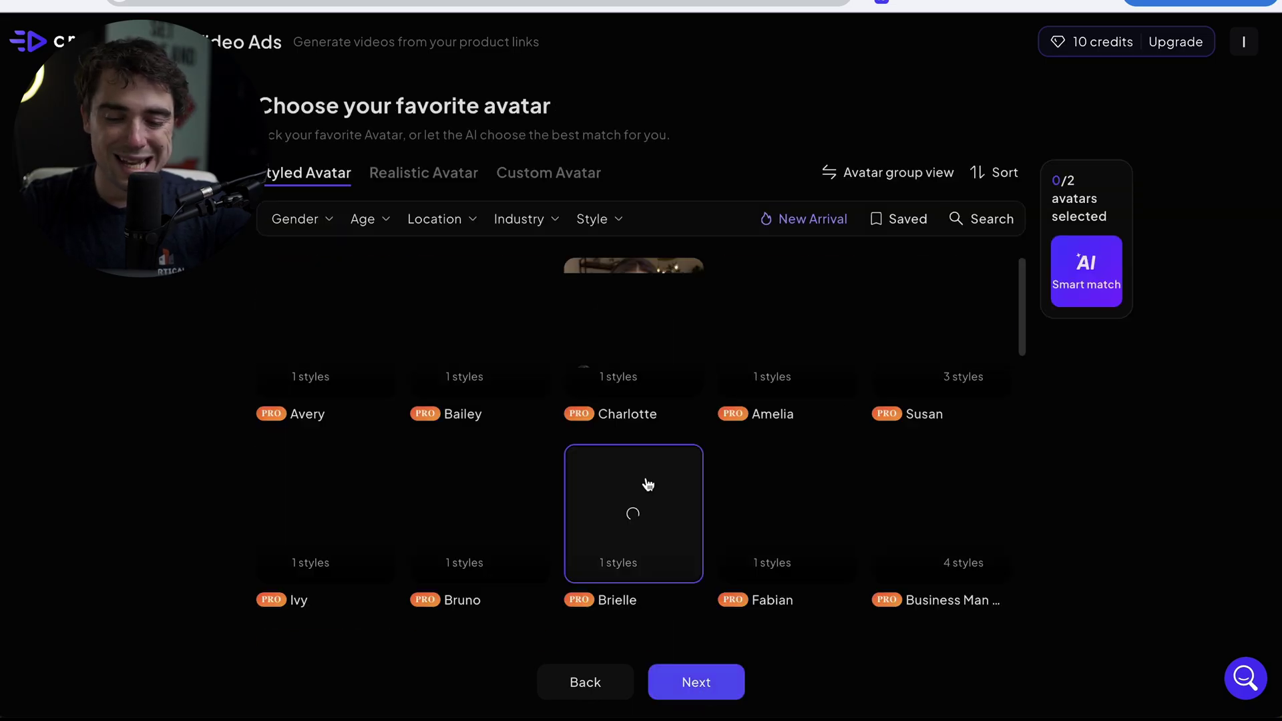
Browse the avatar grid, then open Thomas's styles under Realistic Avatar.
scroll(601, 401, down, 4)
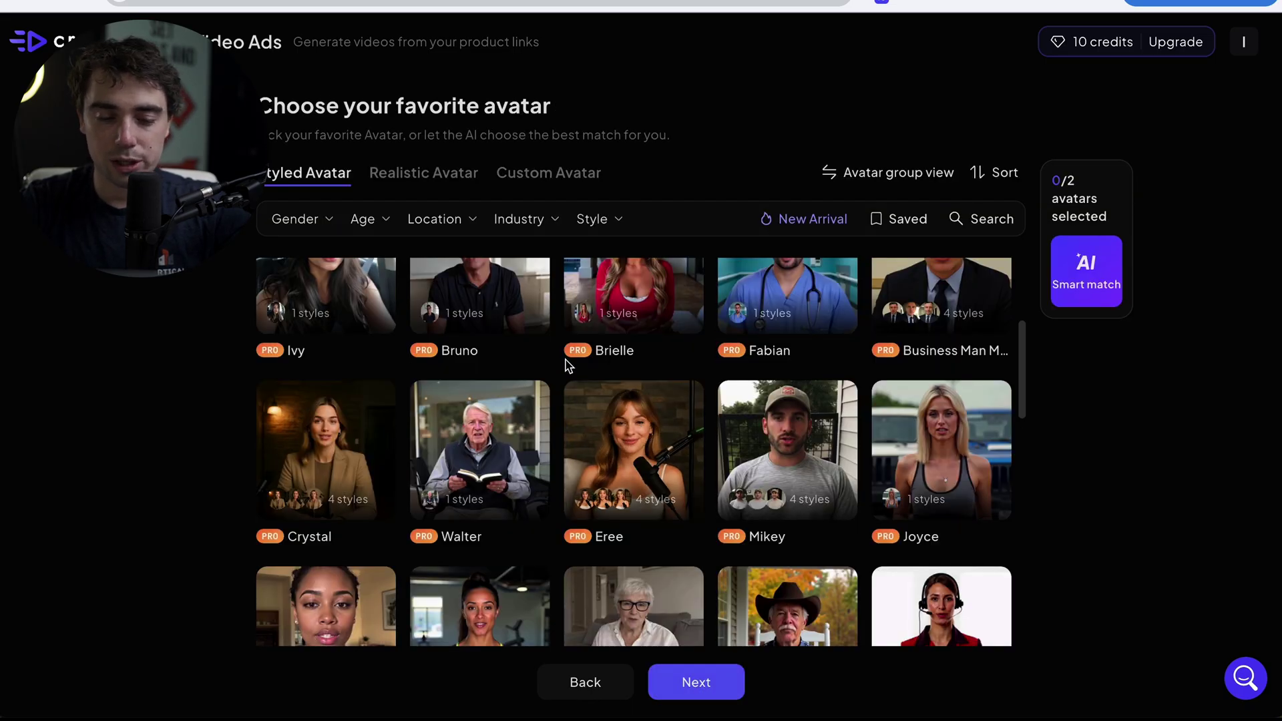
scroll(571, 366, up, 4)
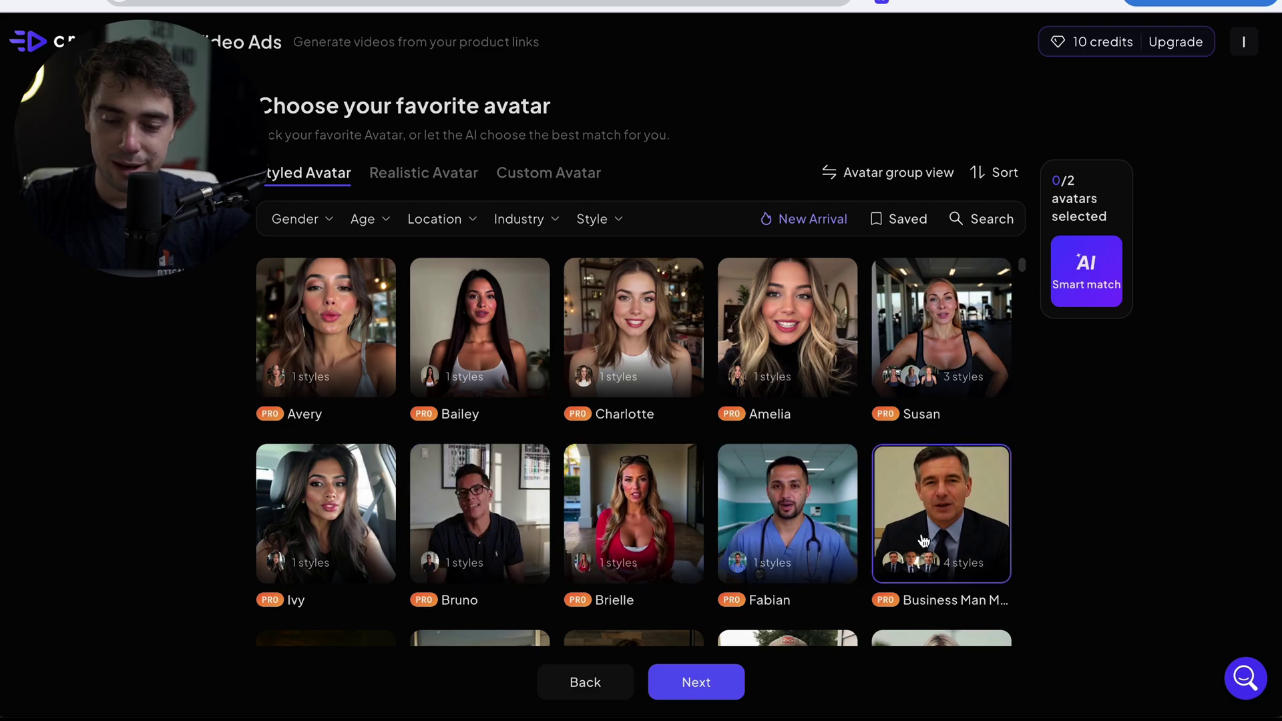
scroll(923, 541, down, 4)
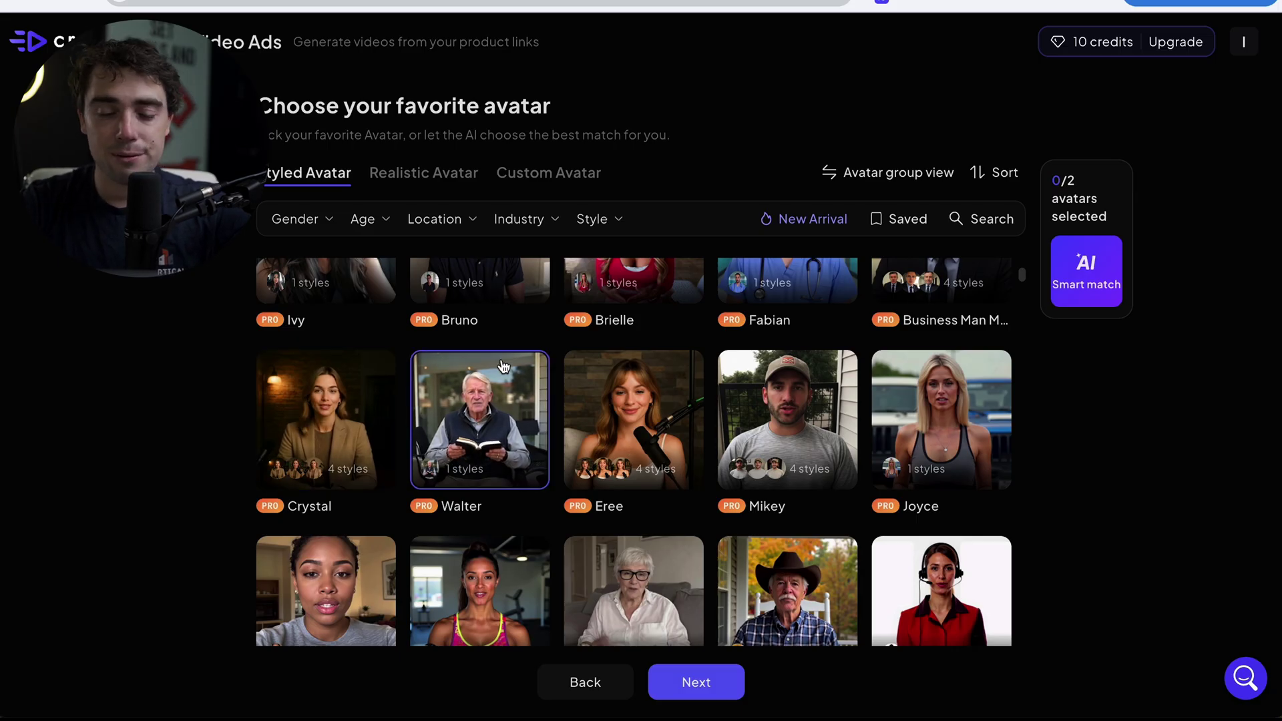
scroll(503, 365, down, 20)
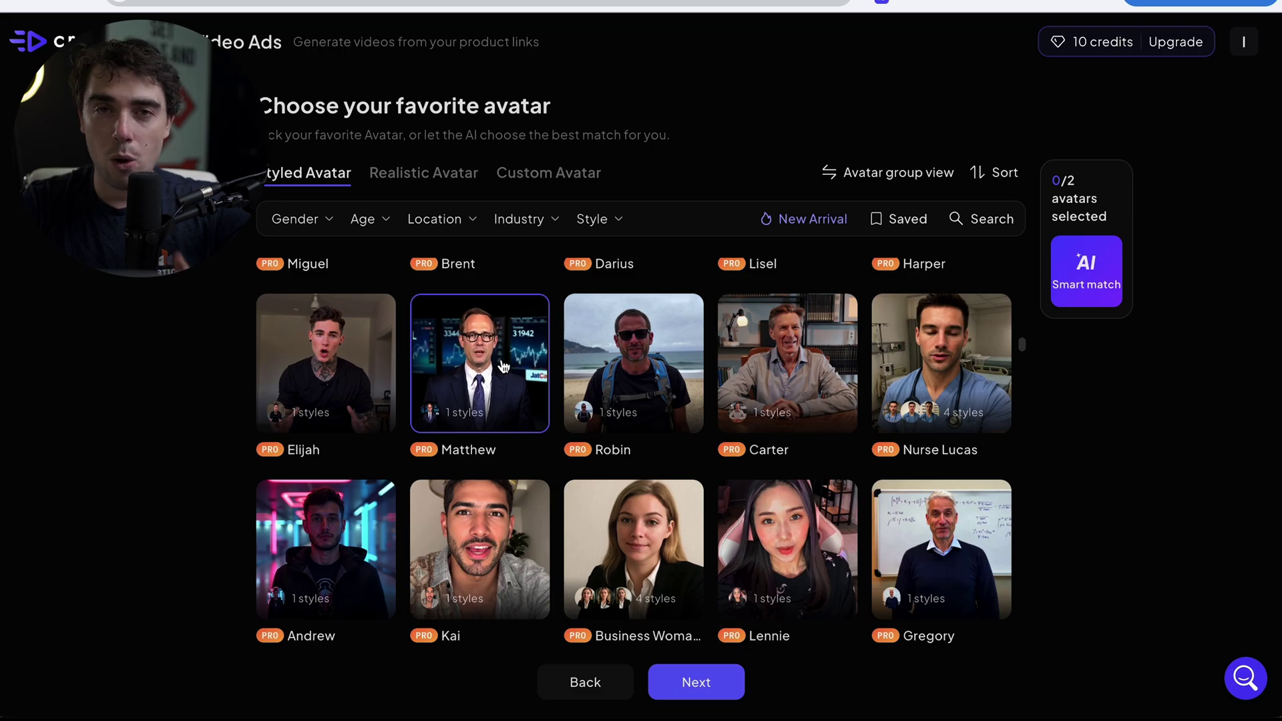
click(423, 172)
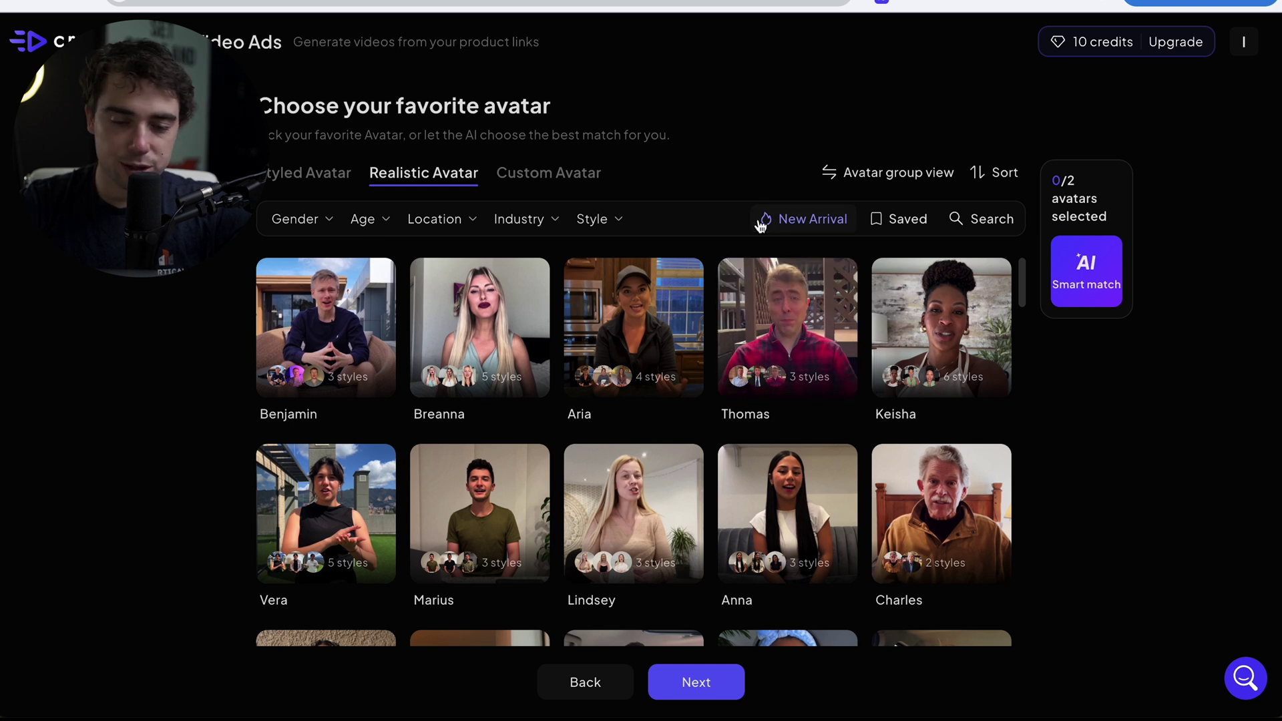
click(767, 298)
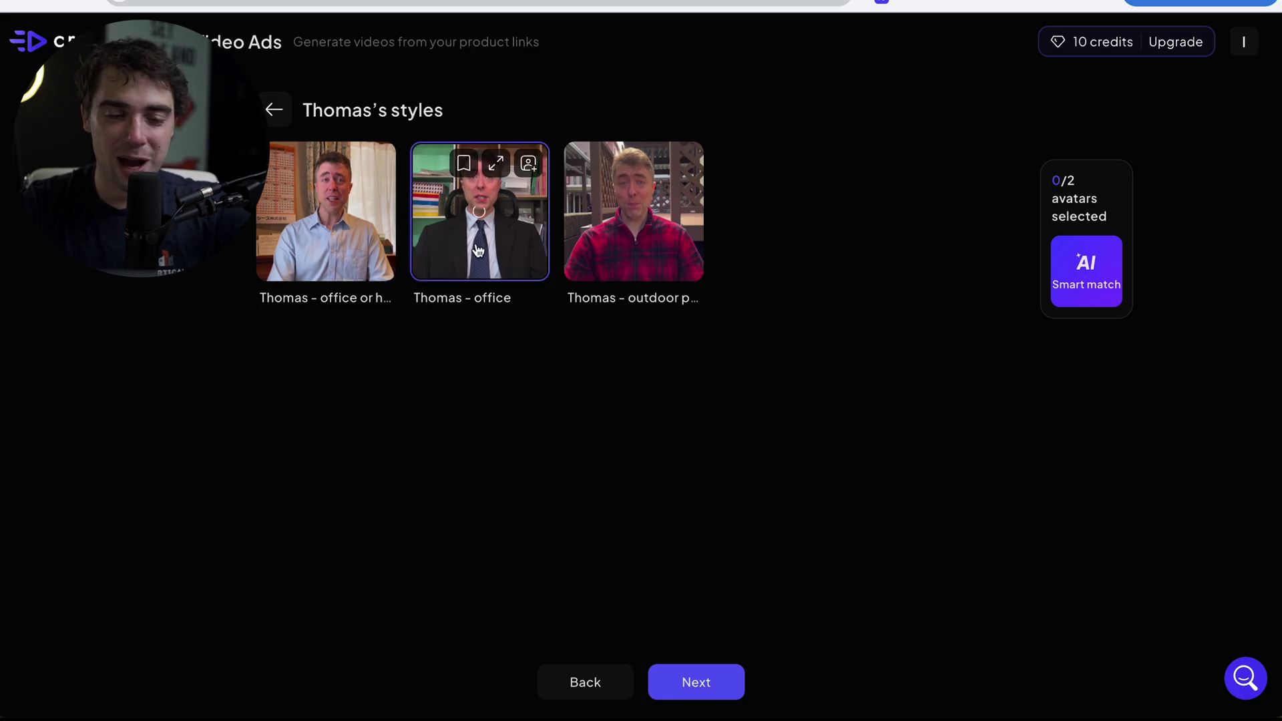
Pick the Thomas - office avatar style and start generating the ad videos.
click(480, 211)
click(698, 682)
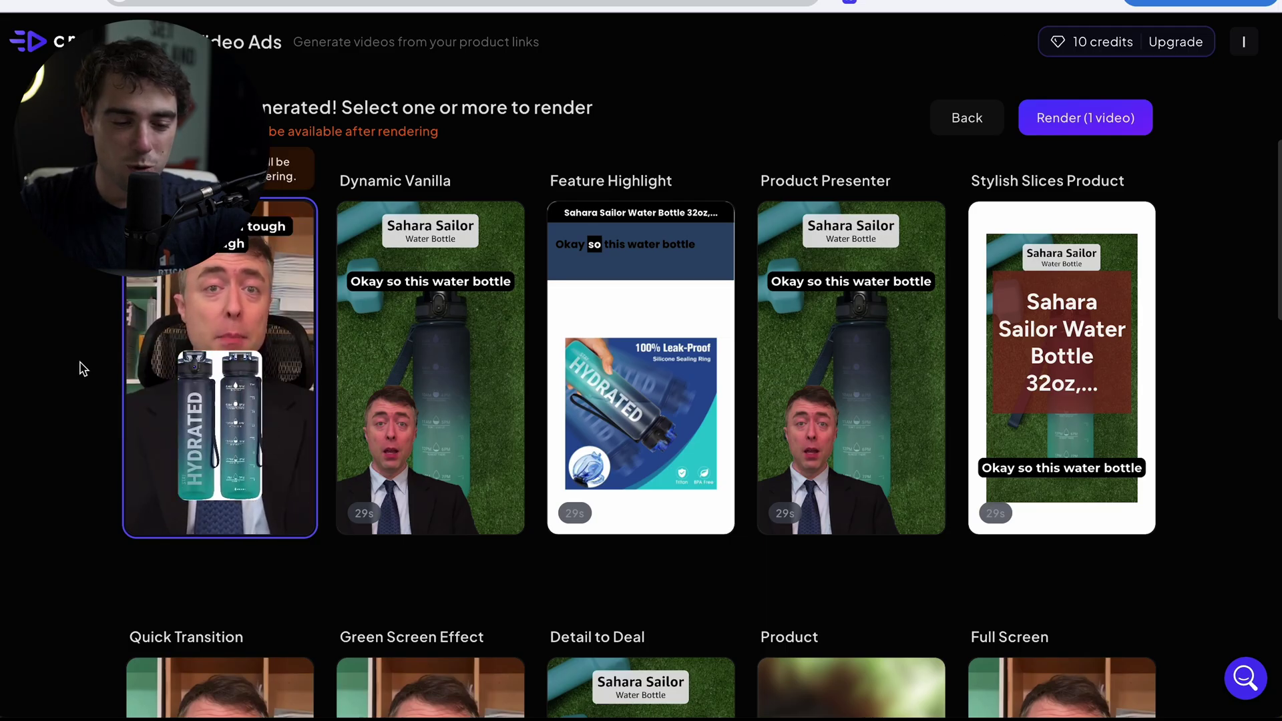
Preview the generated Dynamic Vanilla, Feature Highlight and Stylish Slices Product ad versions.
mouse_move(137, 380)
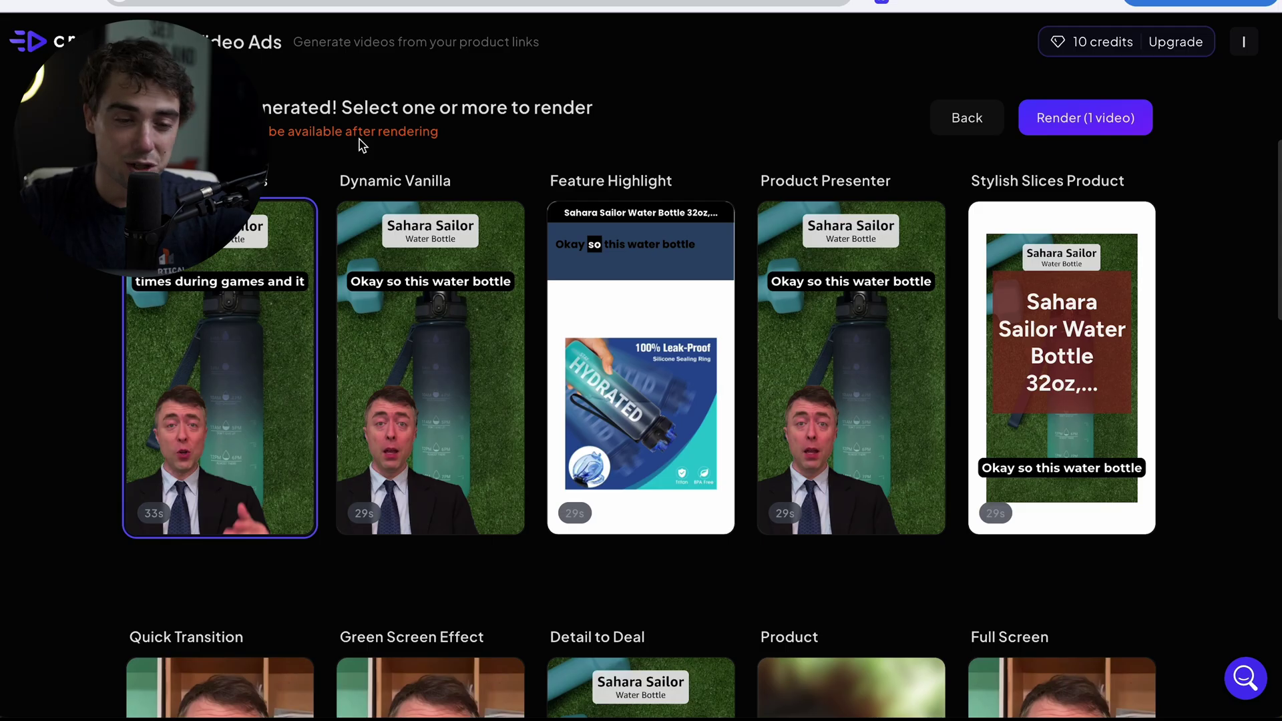
mouse_move(607, 177)
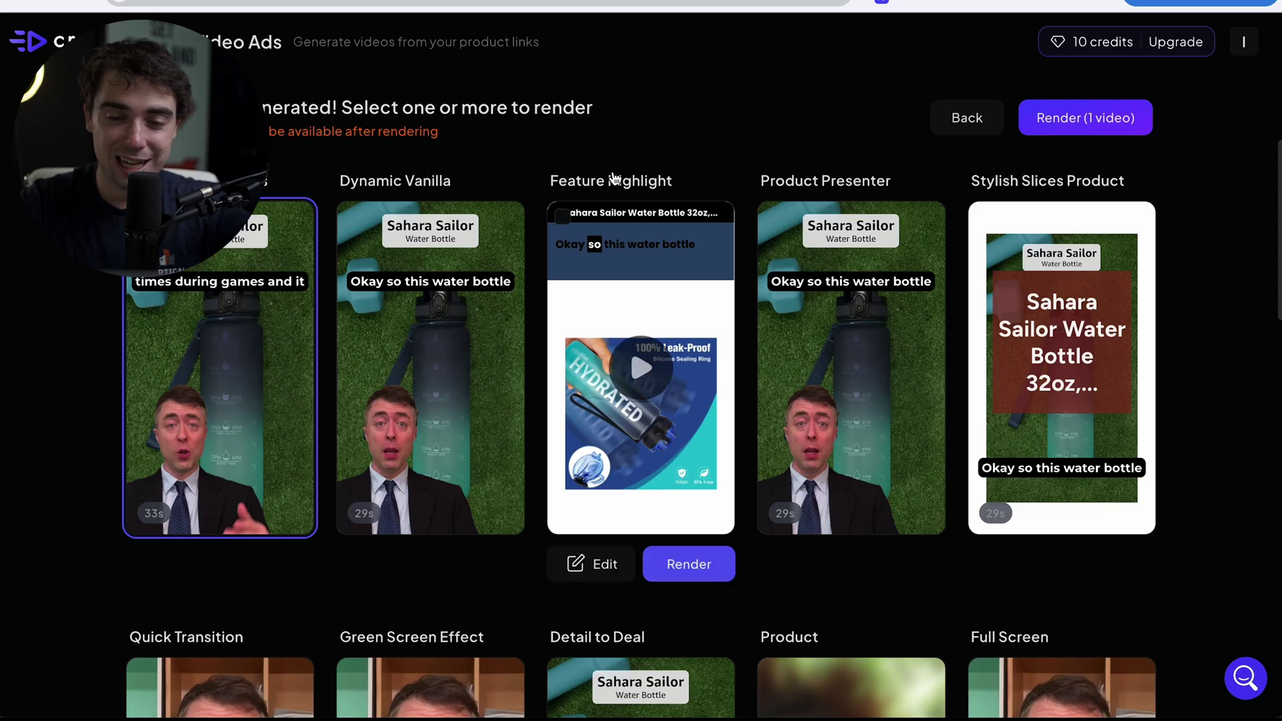
Find the Green Screen Effect ad version in the template grid and open it for full editing.
mouse_move(1038, 182)
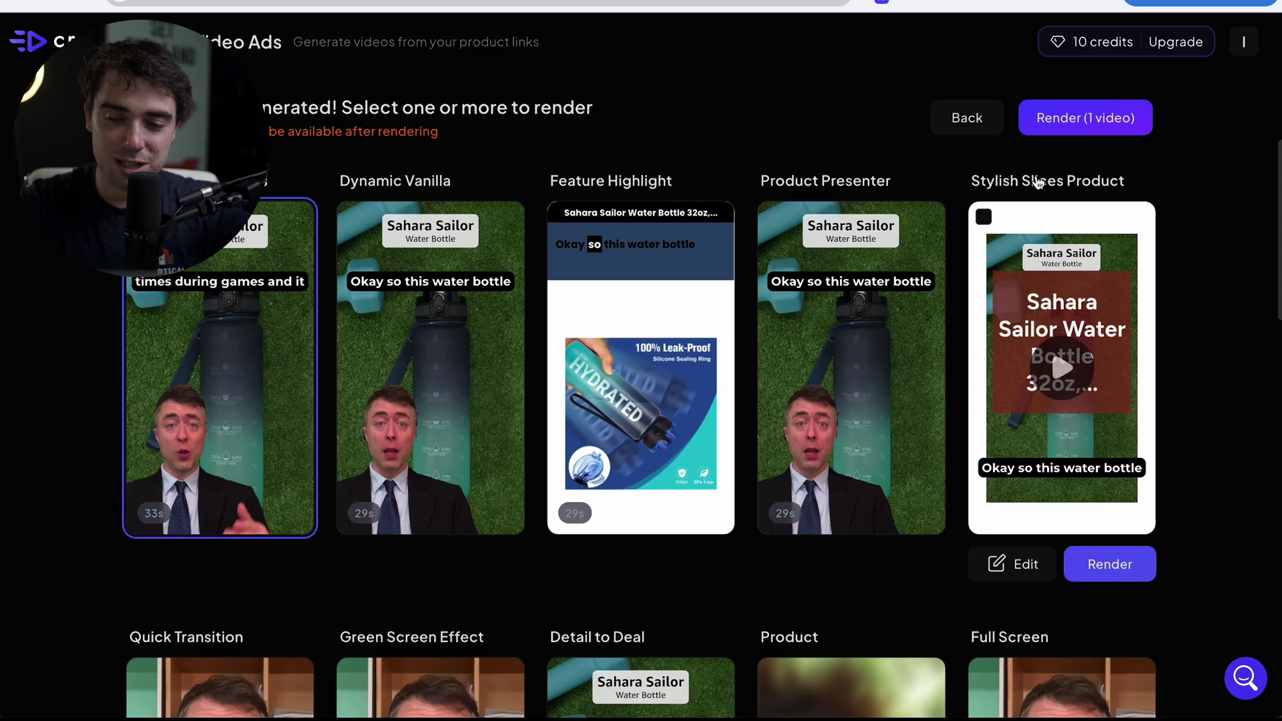
scroll(746, 336, down, 10)
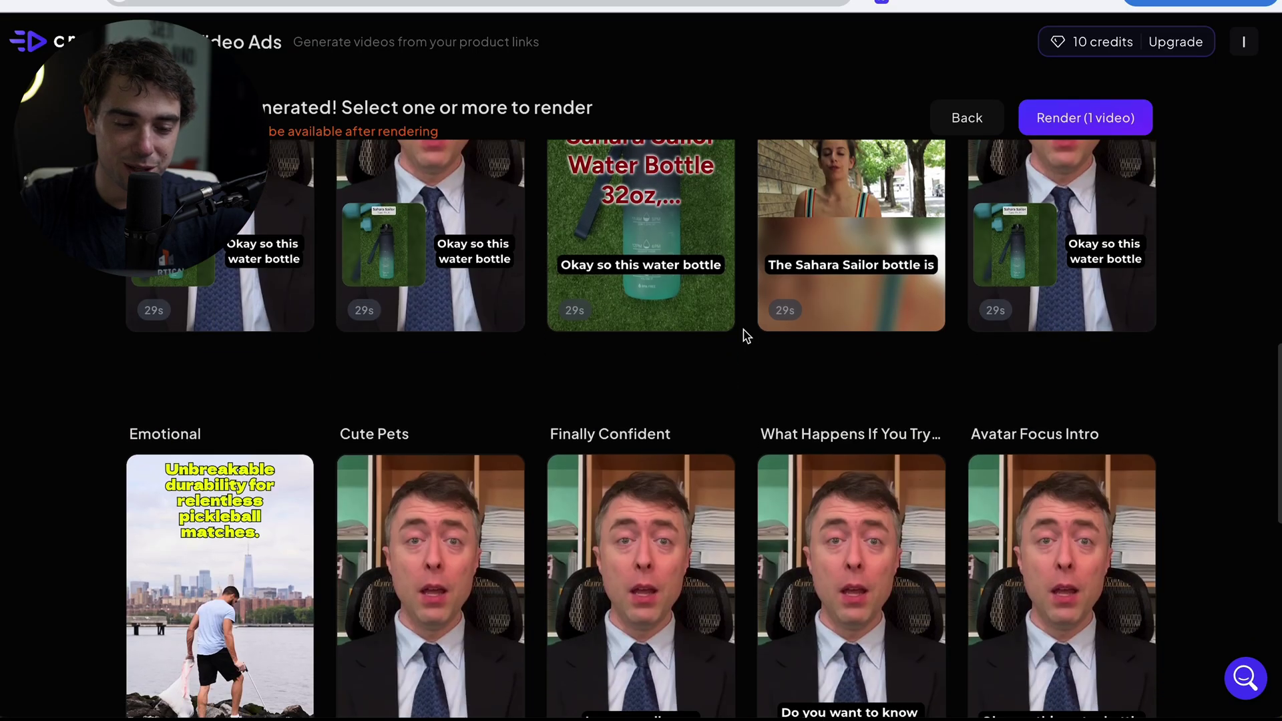
scroll(745, 335, down, 2)
mouse_move(682, 325)
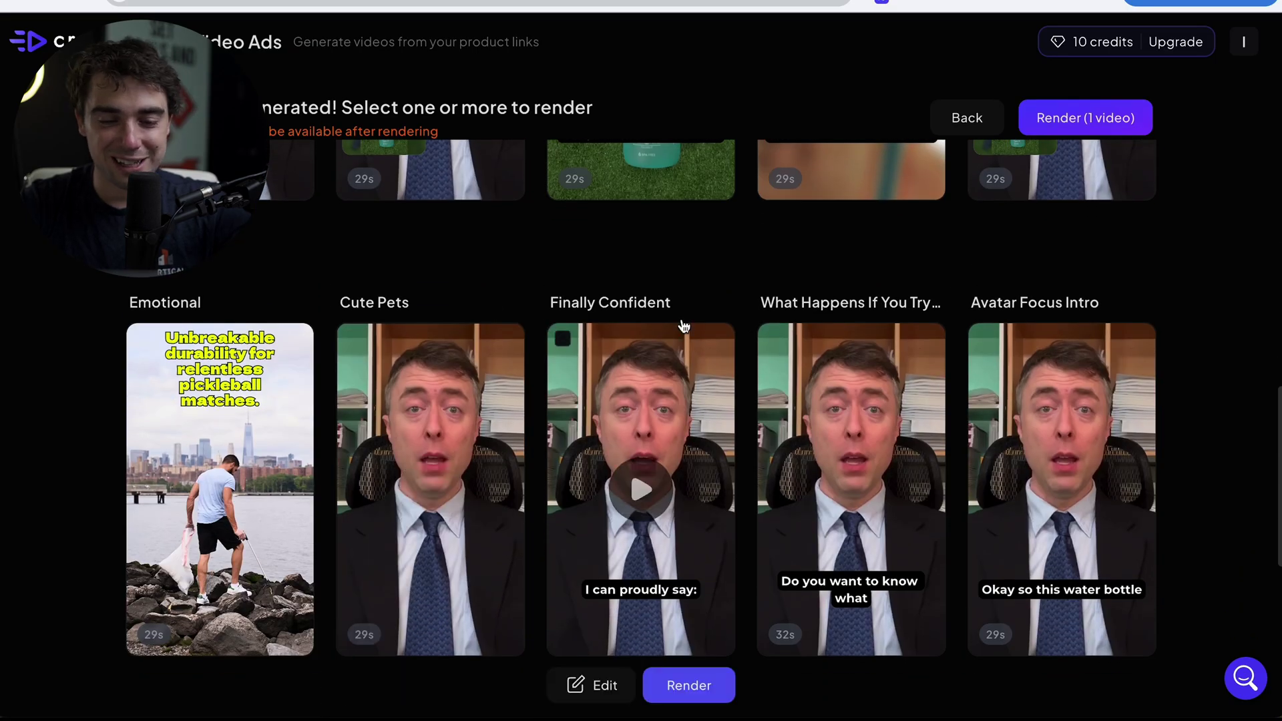
scroll(682, 325, down, 5)
scroll(684, 327, up, 10)
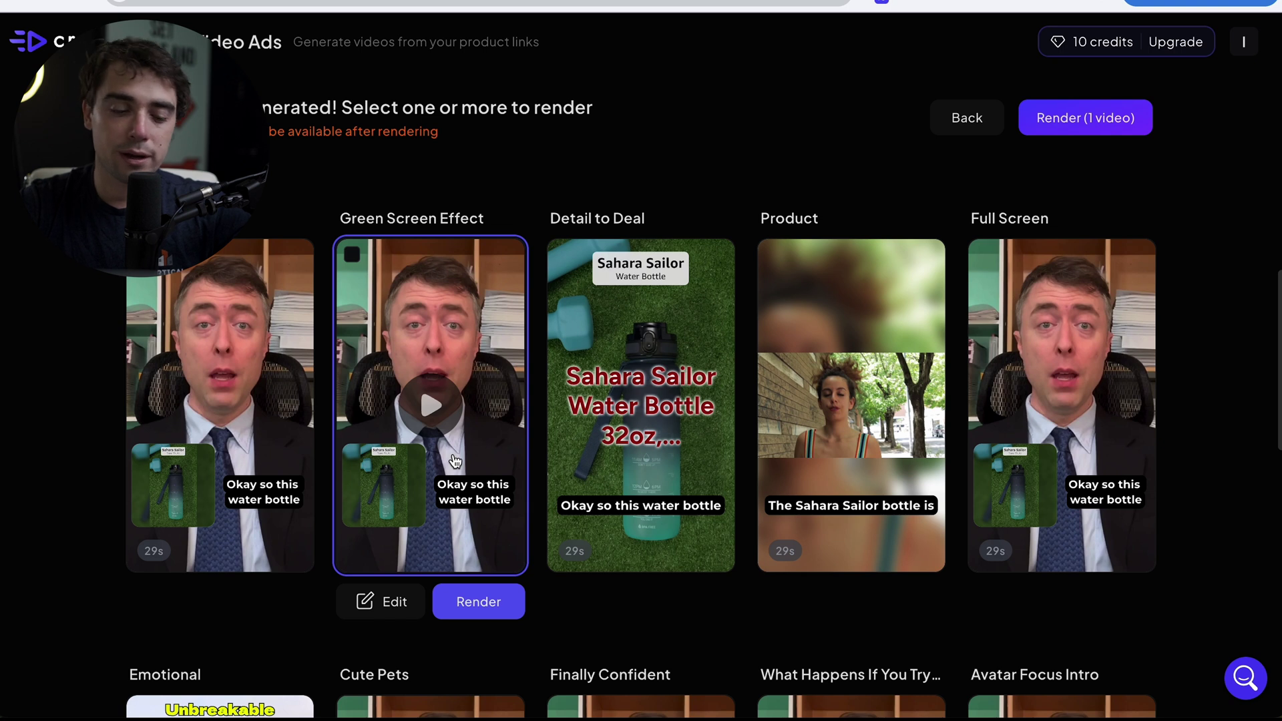
click(378, 607)
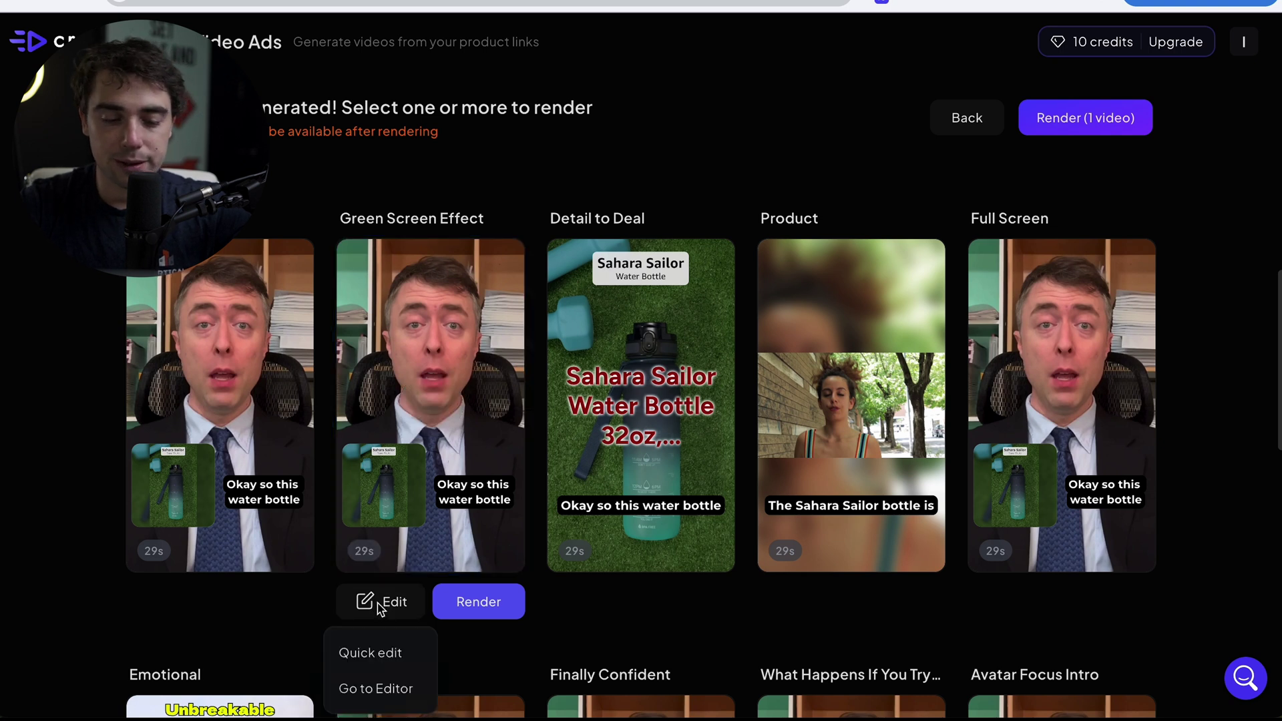
click(354, 694)
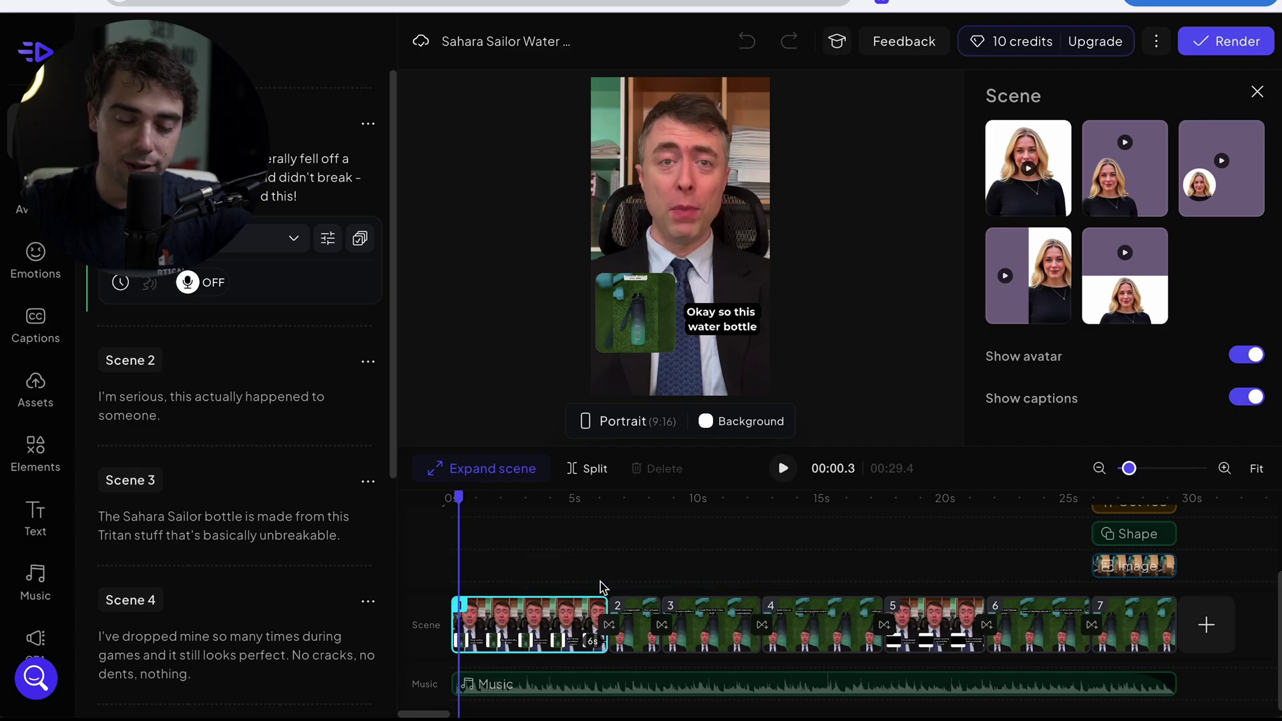
Inspect the bottle clip overlay, opening caption and avatar video, then deselect to view scene settings.
mouse_move(560, 605)
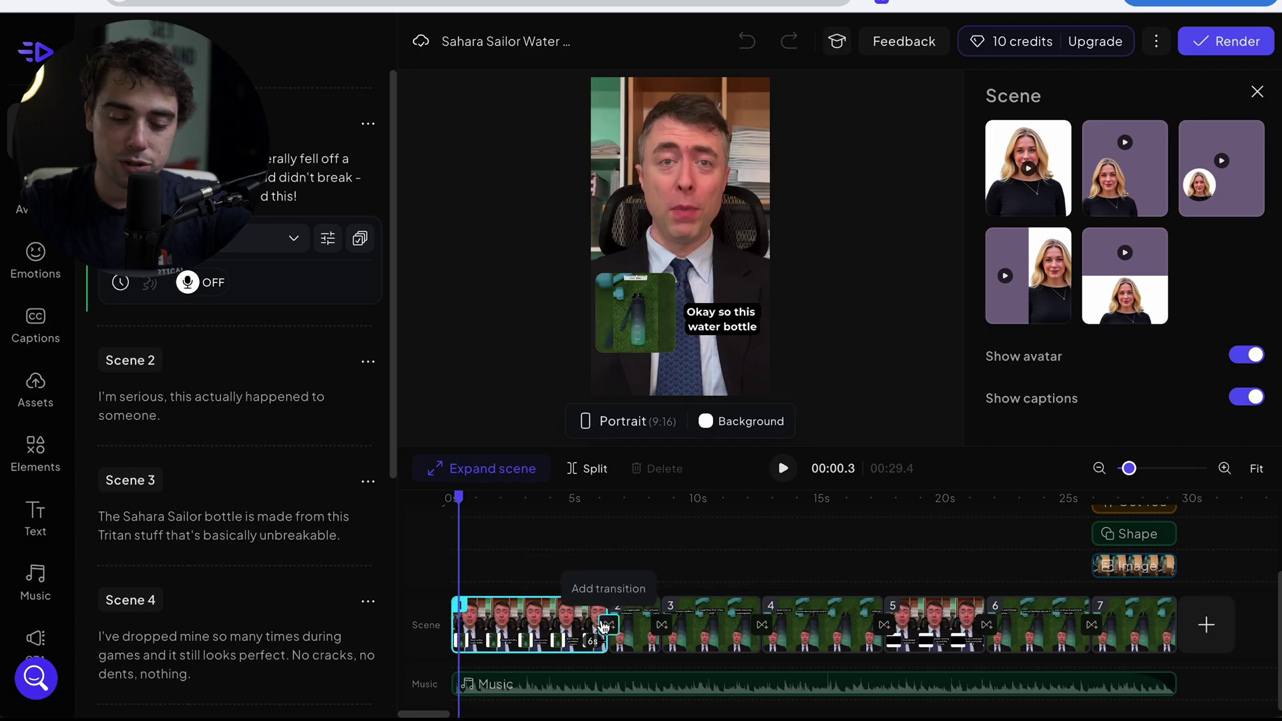
click(635, 312)
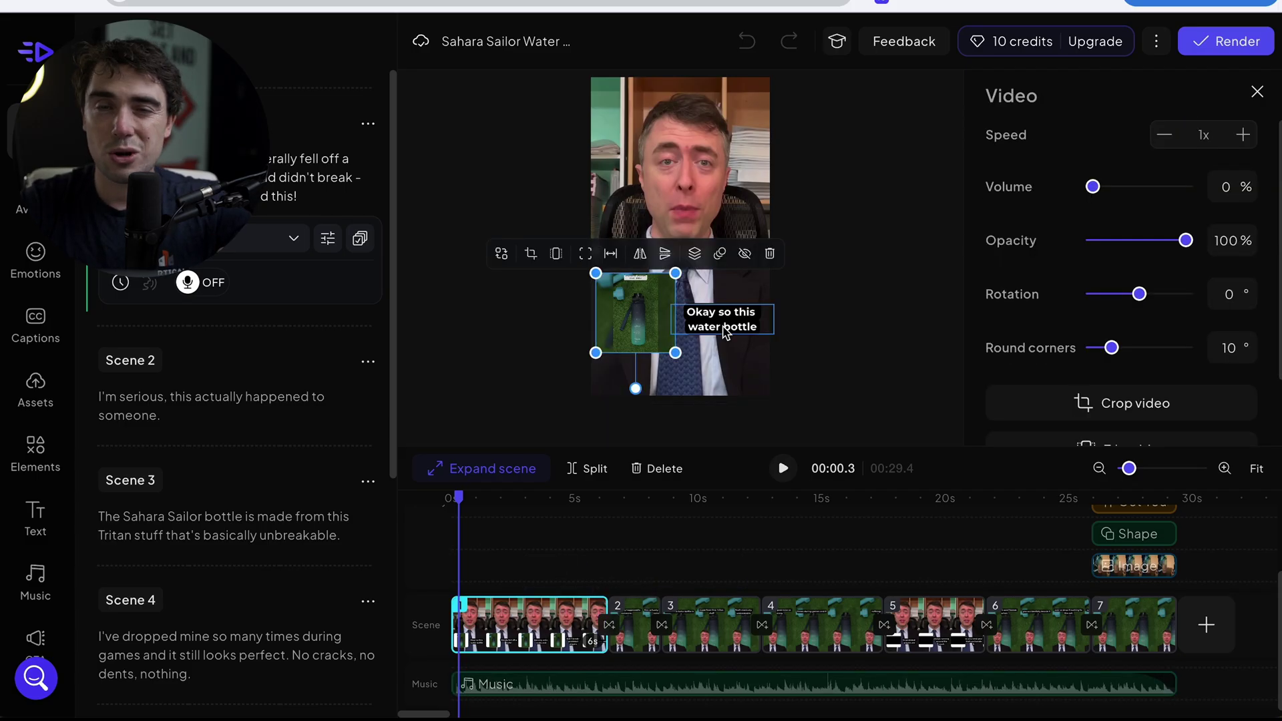
click(725, 332)
mouse_move(725, 332)
mouse_down()
mouse_move(739, 381)
mouse_move(732, 328)
mouse_up()
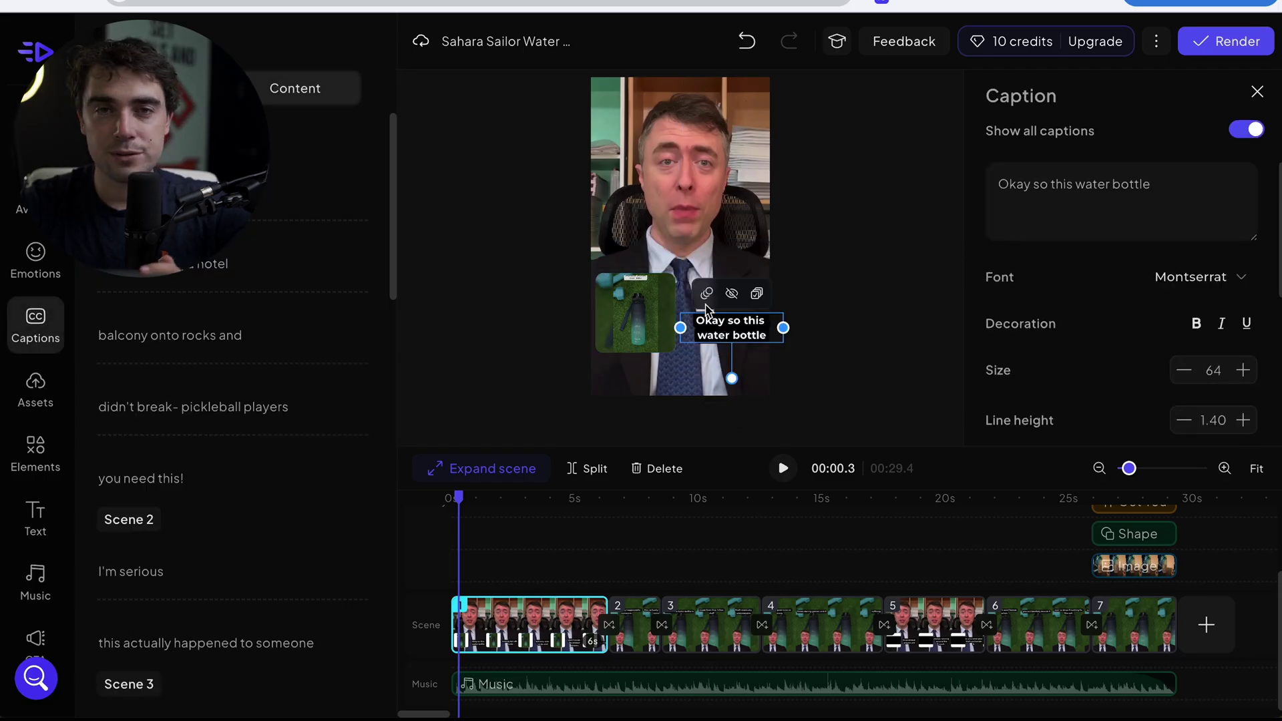
click(606, 184)
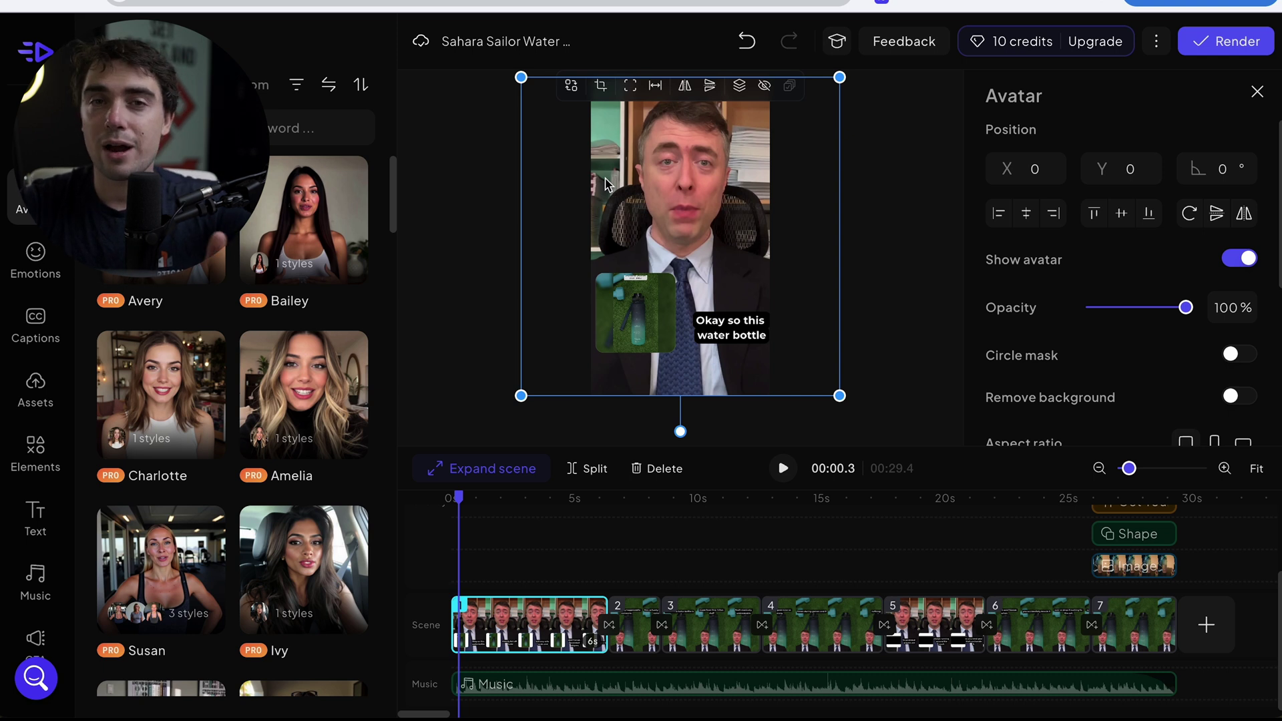
click(456, 324)
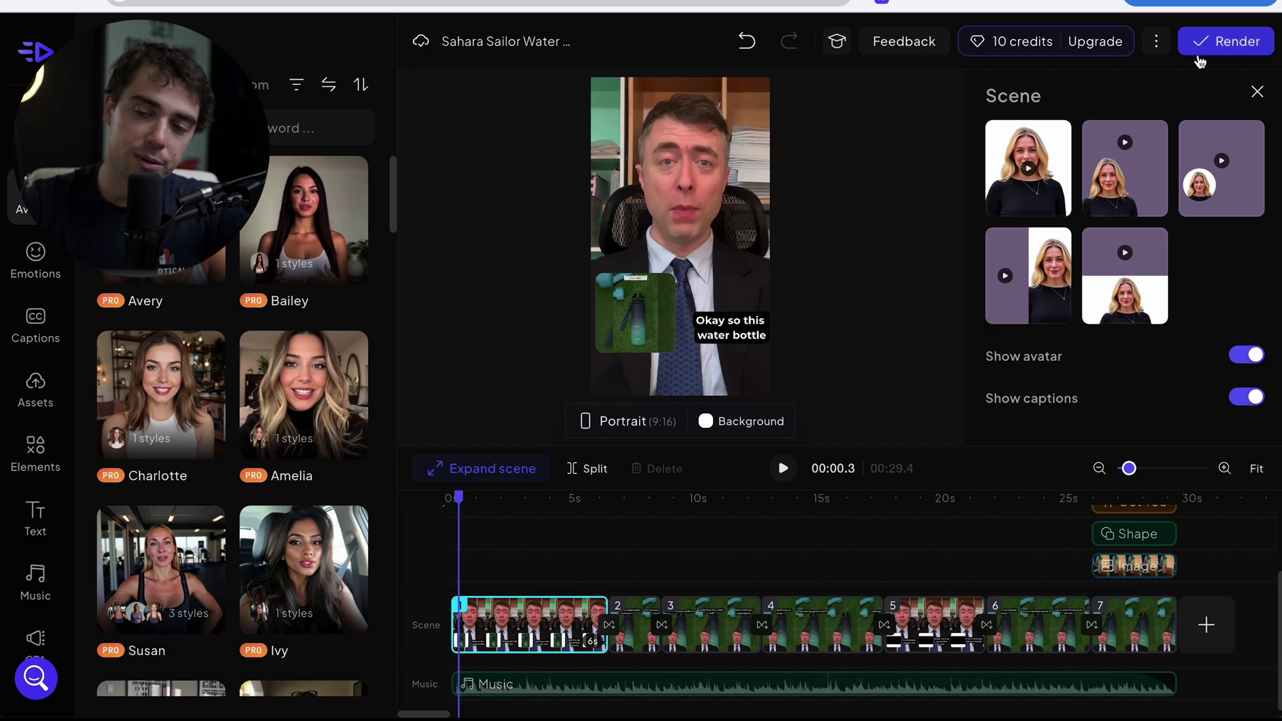
Render the edited Sahara Sailor ad, confirming the 5-credit charge.
click(1198, 54)
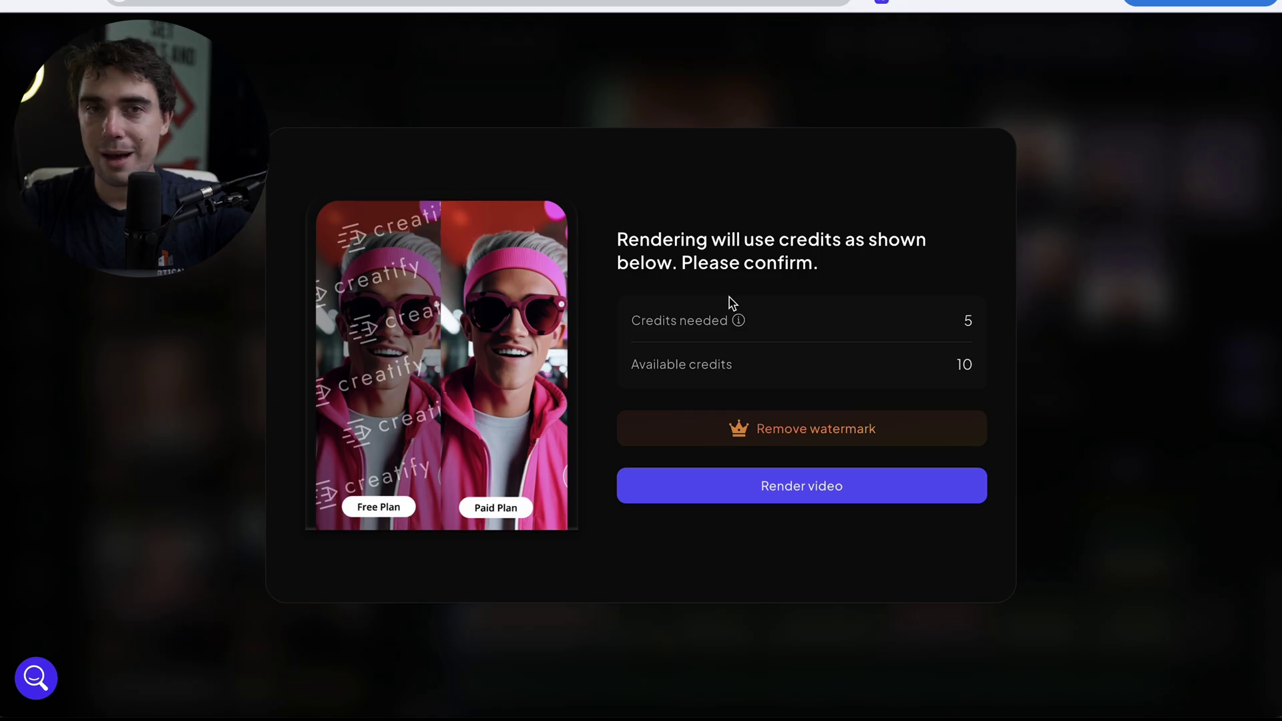
click(769, 489)
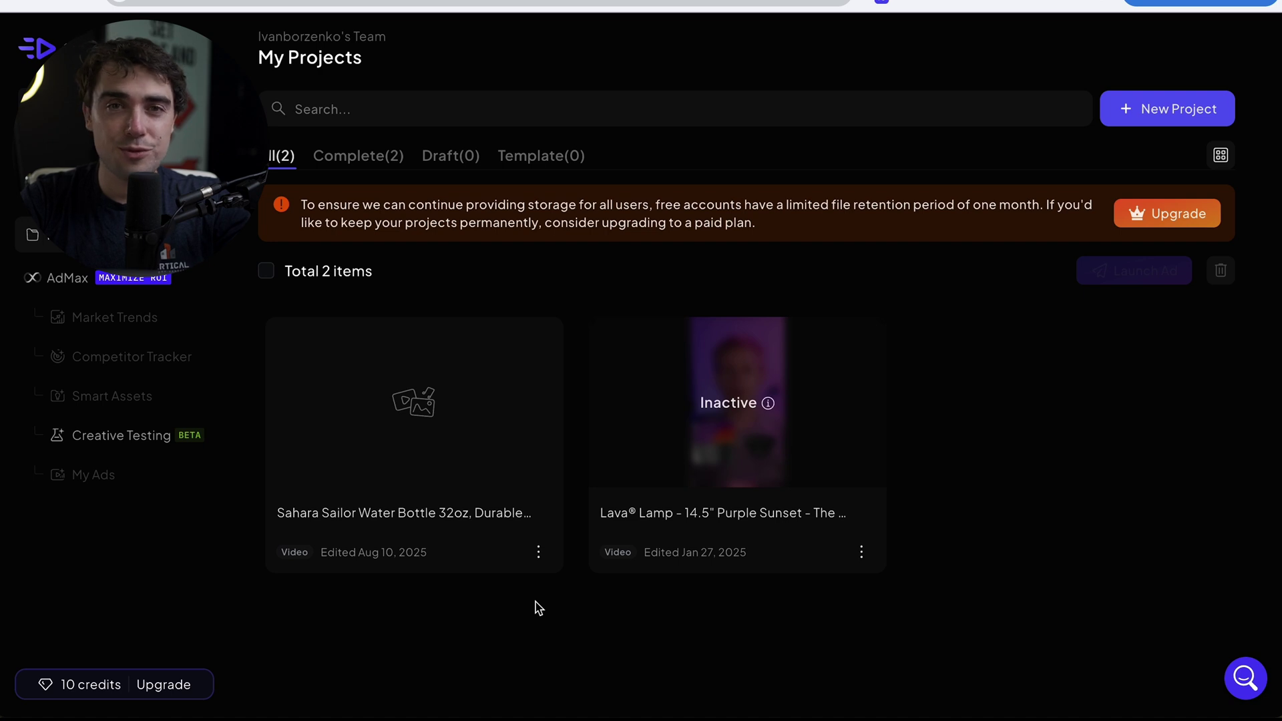
Download the finished Sahara Sailor video from its project card menu.
click(537, 559)
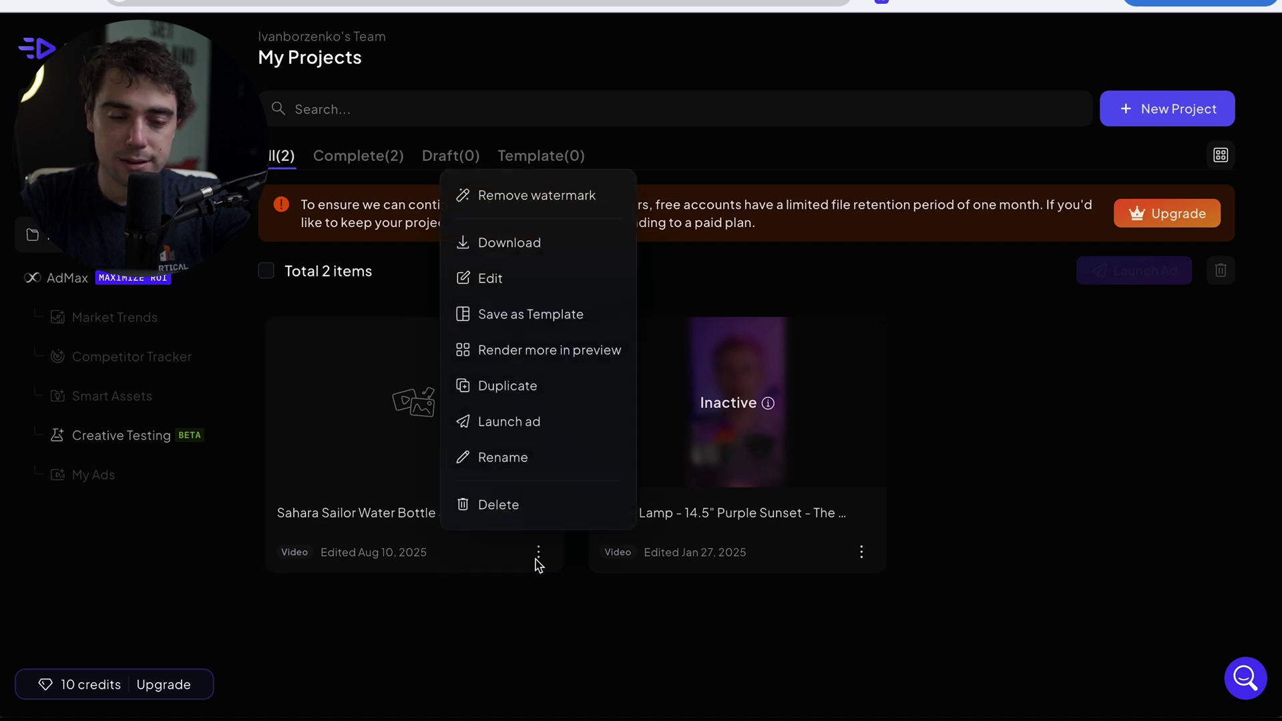
click(511, 258)
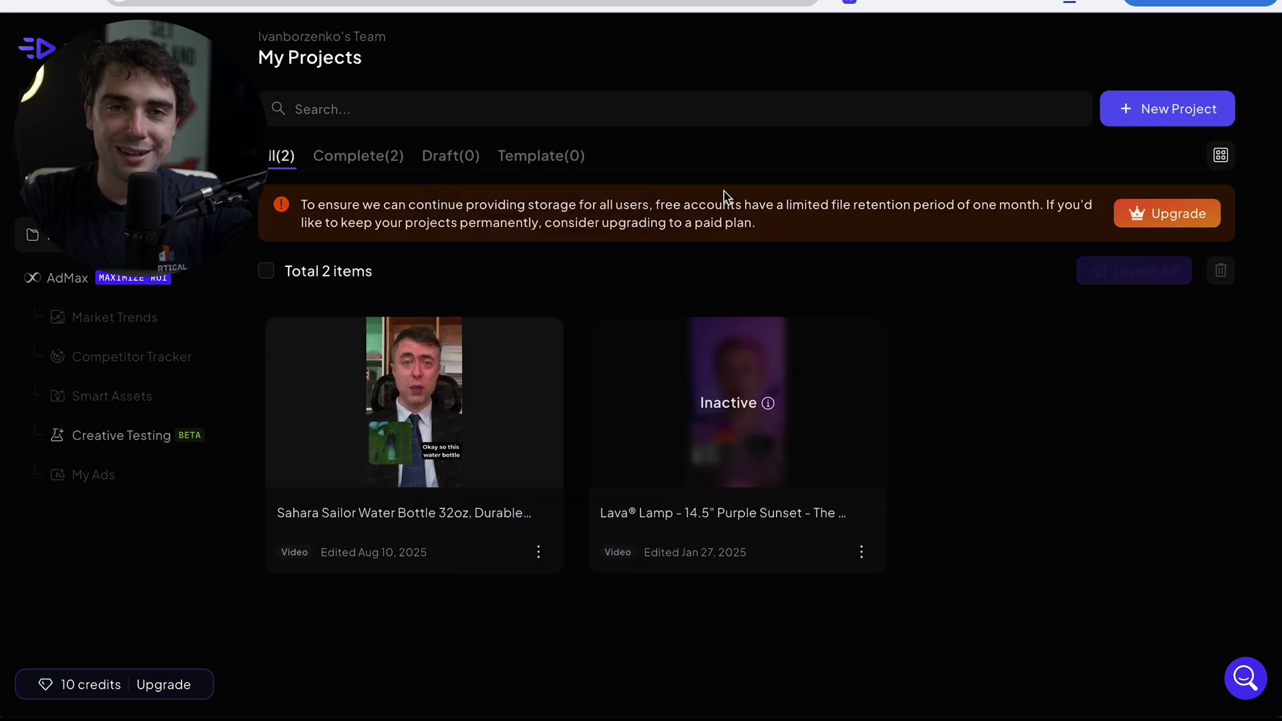